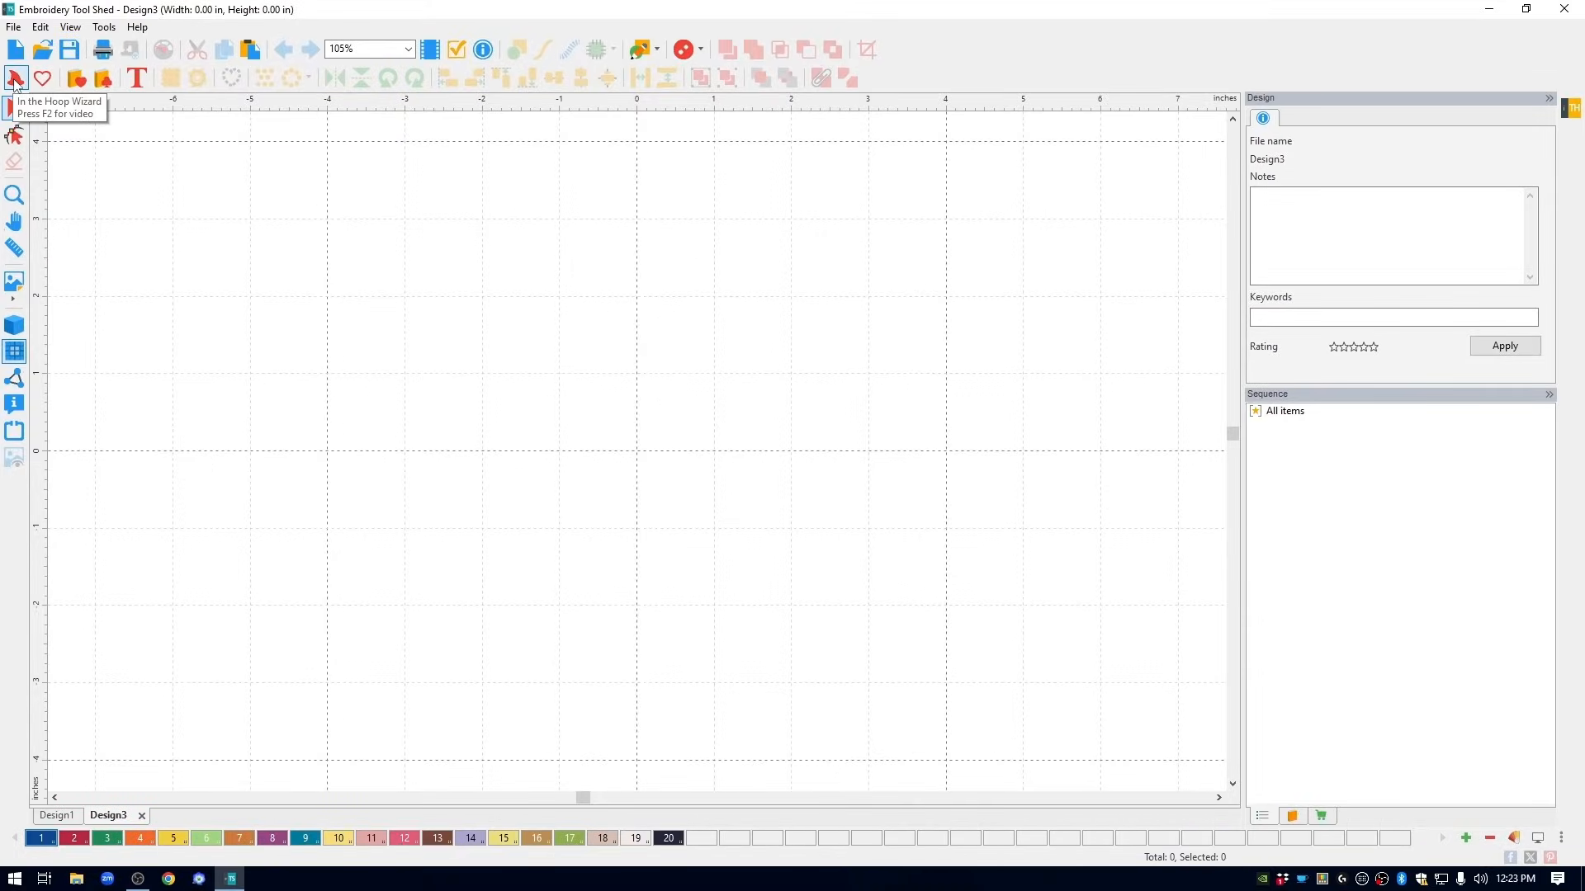
- Load the Block08 template from the Quilt Blocks category into the In the Hoop Wizard
left_click(15, 80)
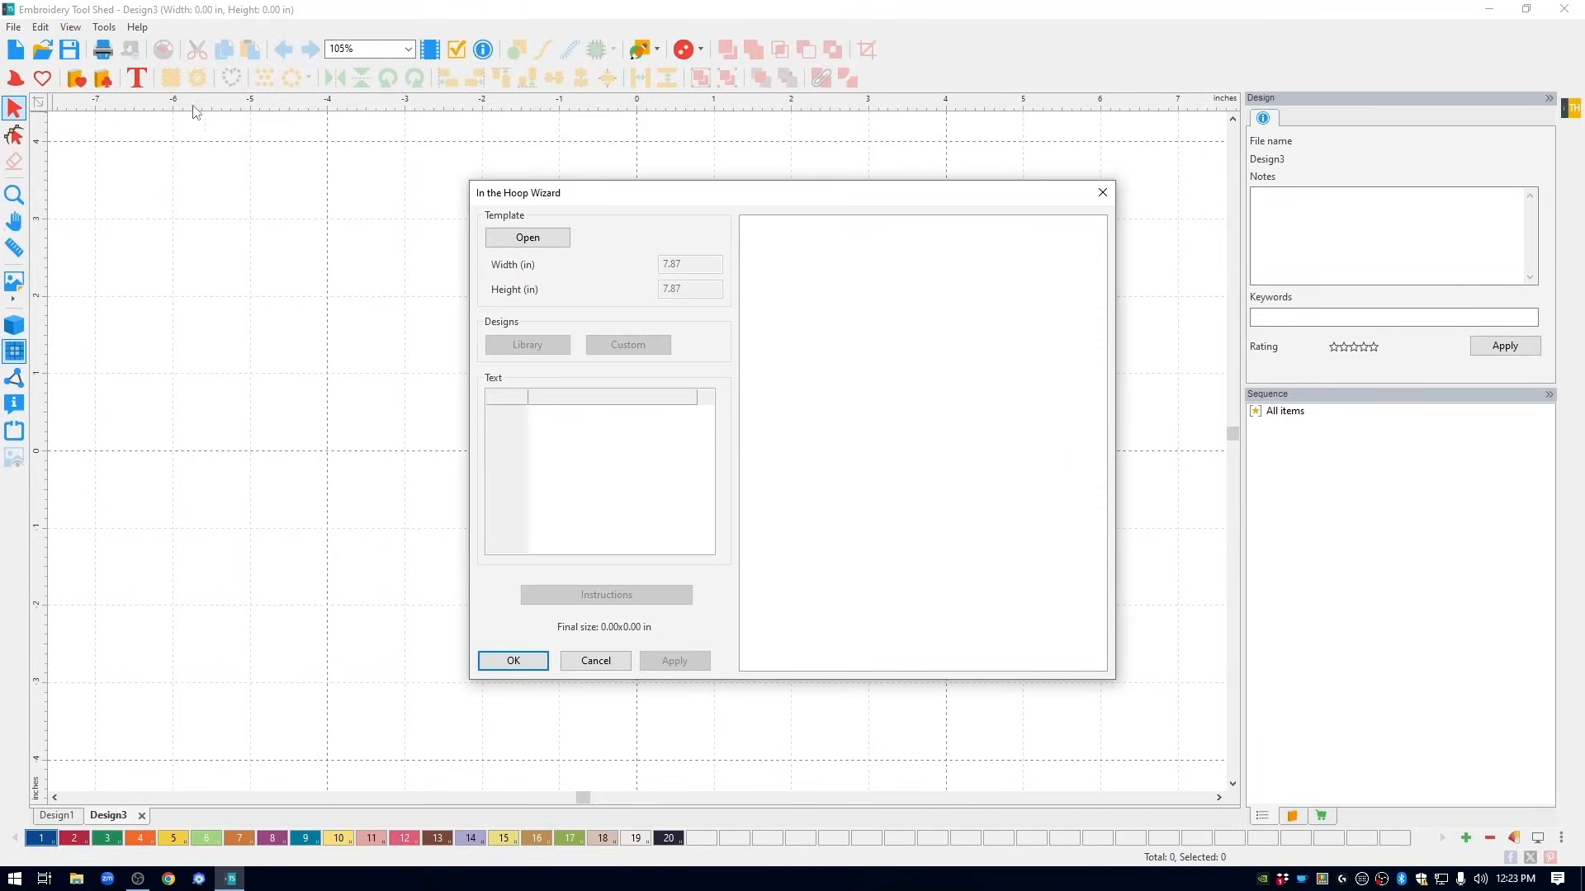
left_click(563, 240)
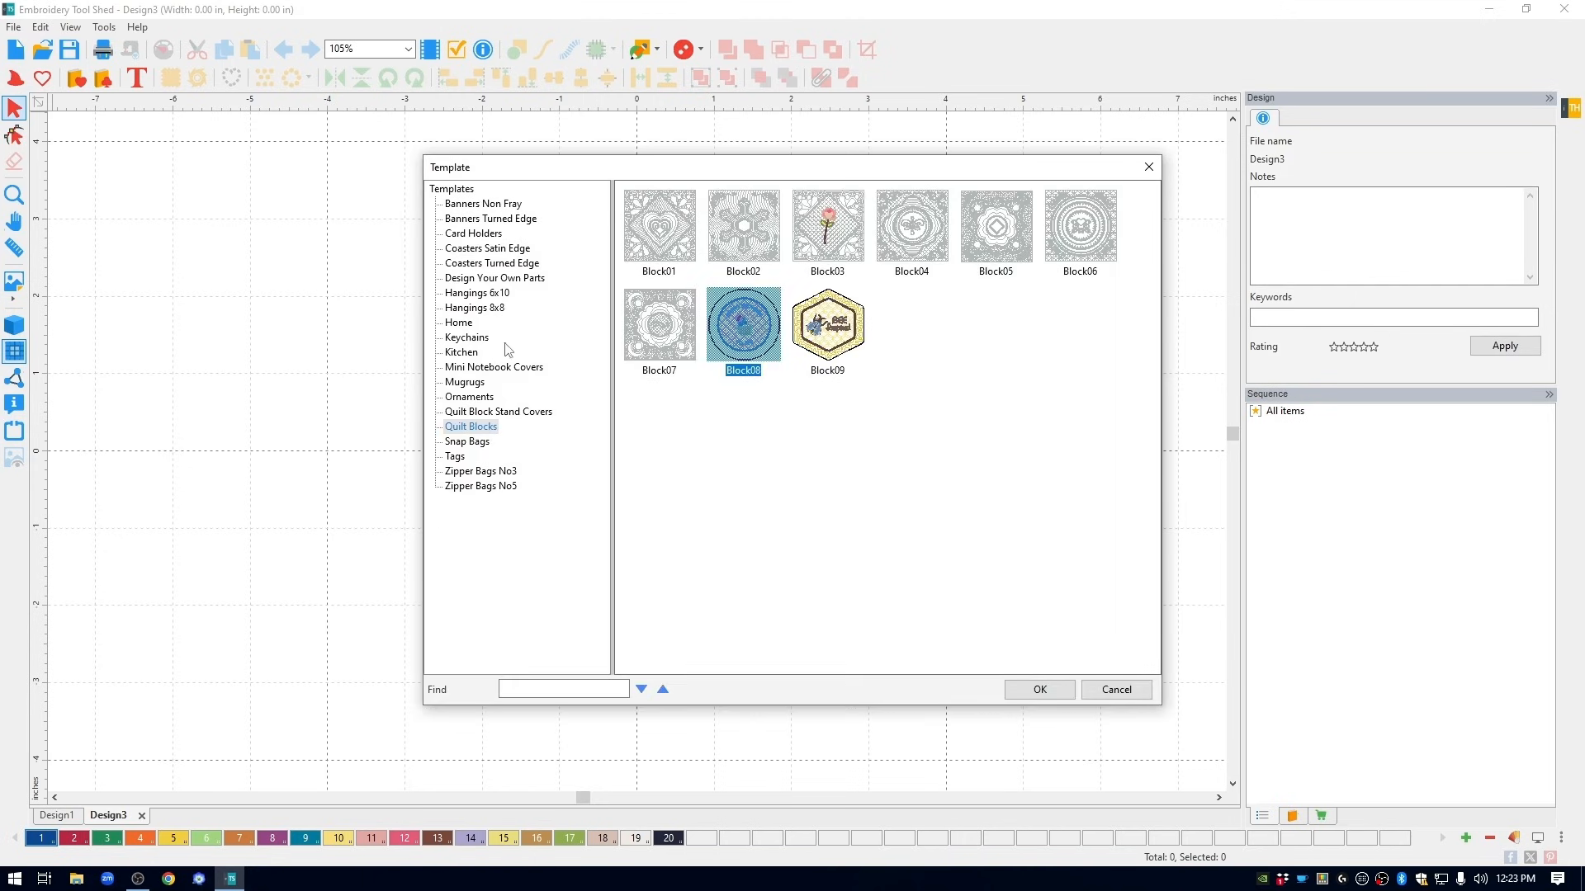
left_click(501, 432)
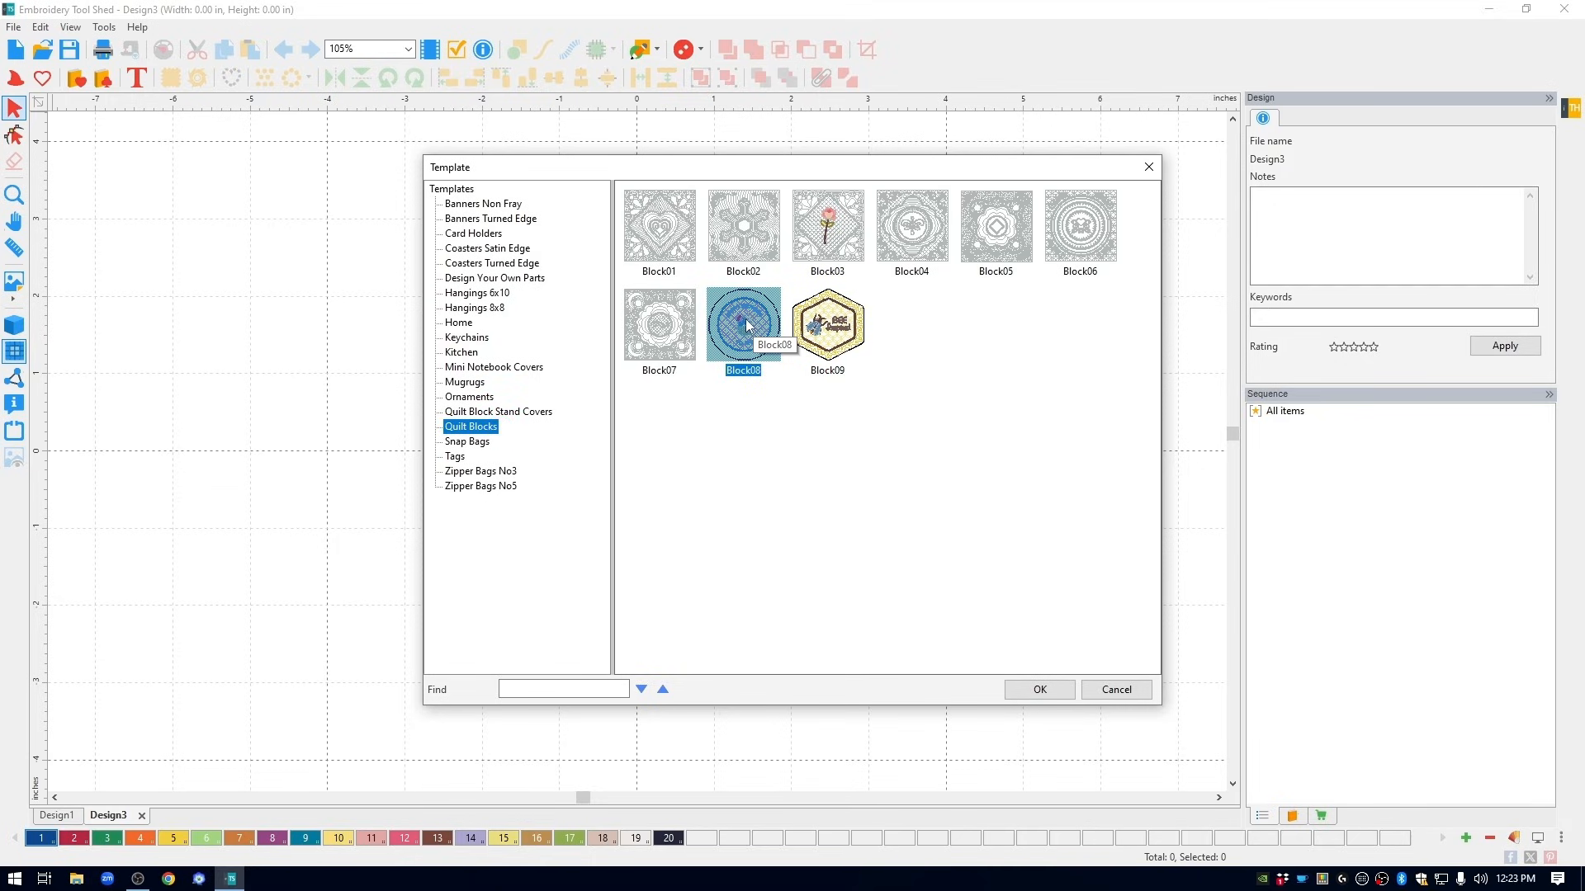
left_click(1047, 690)
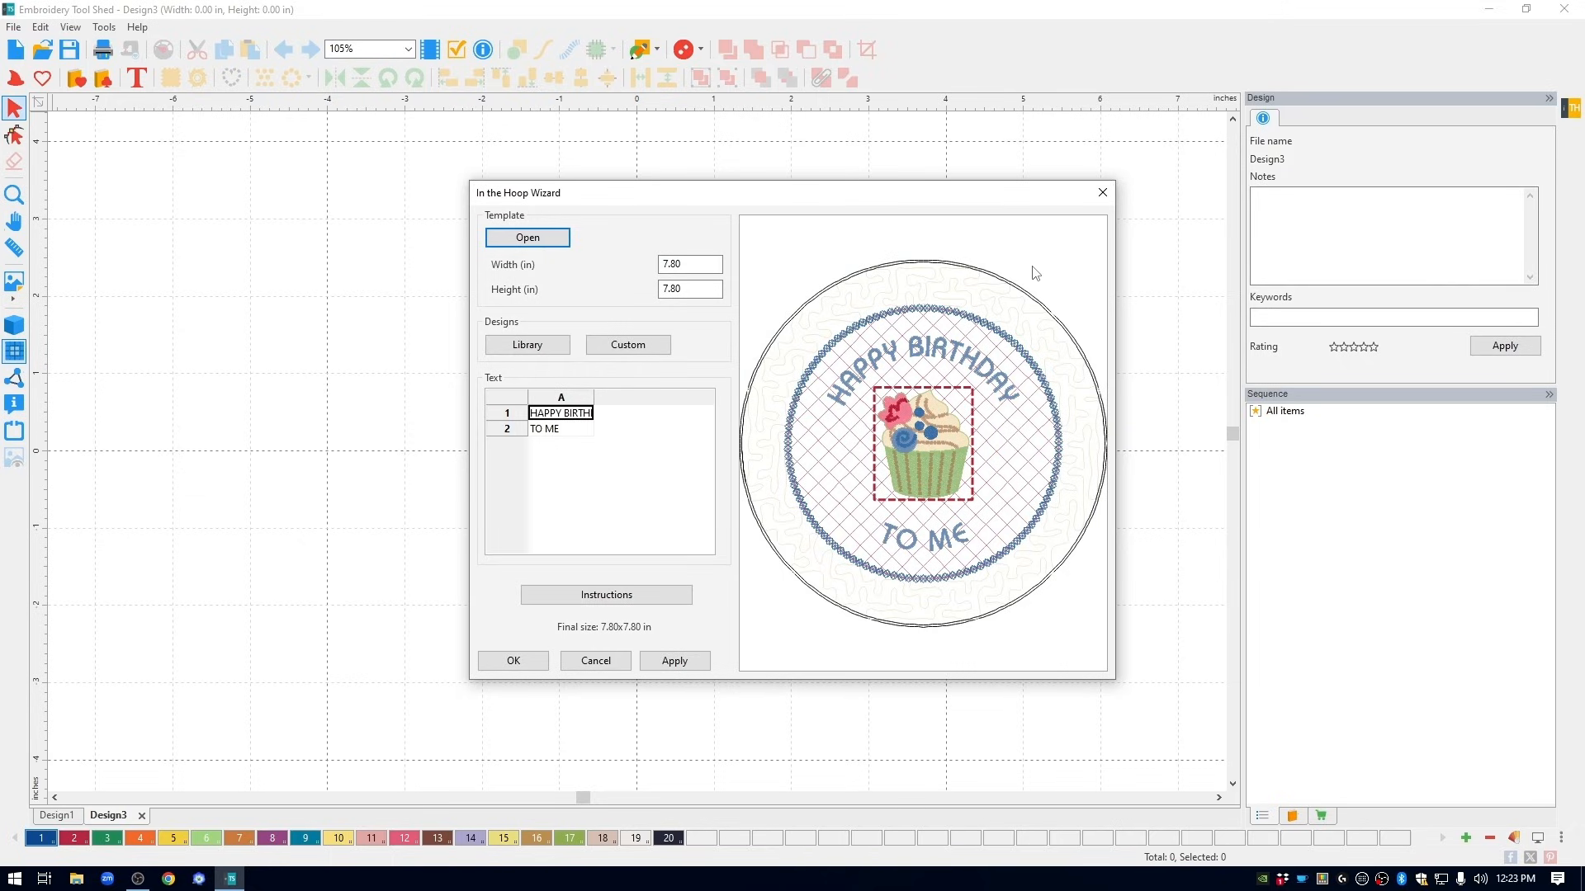
- Set the block template's width and height to 6.75 in
left_click_drag(700, 265, 626, 264)
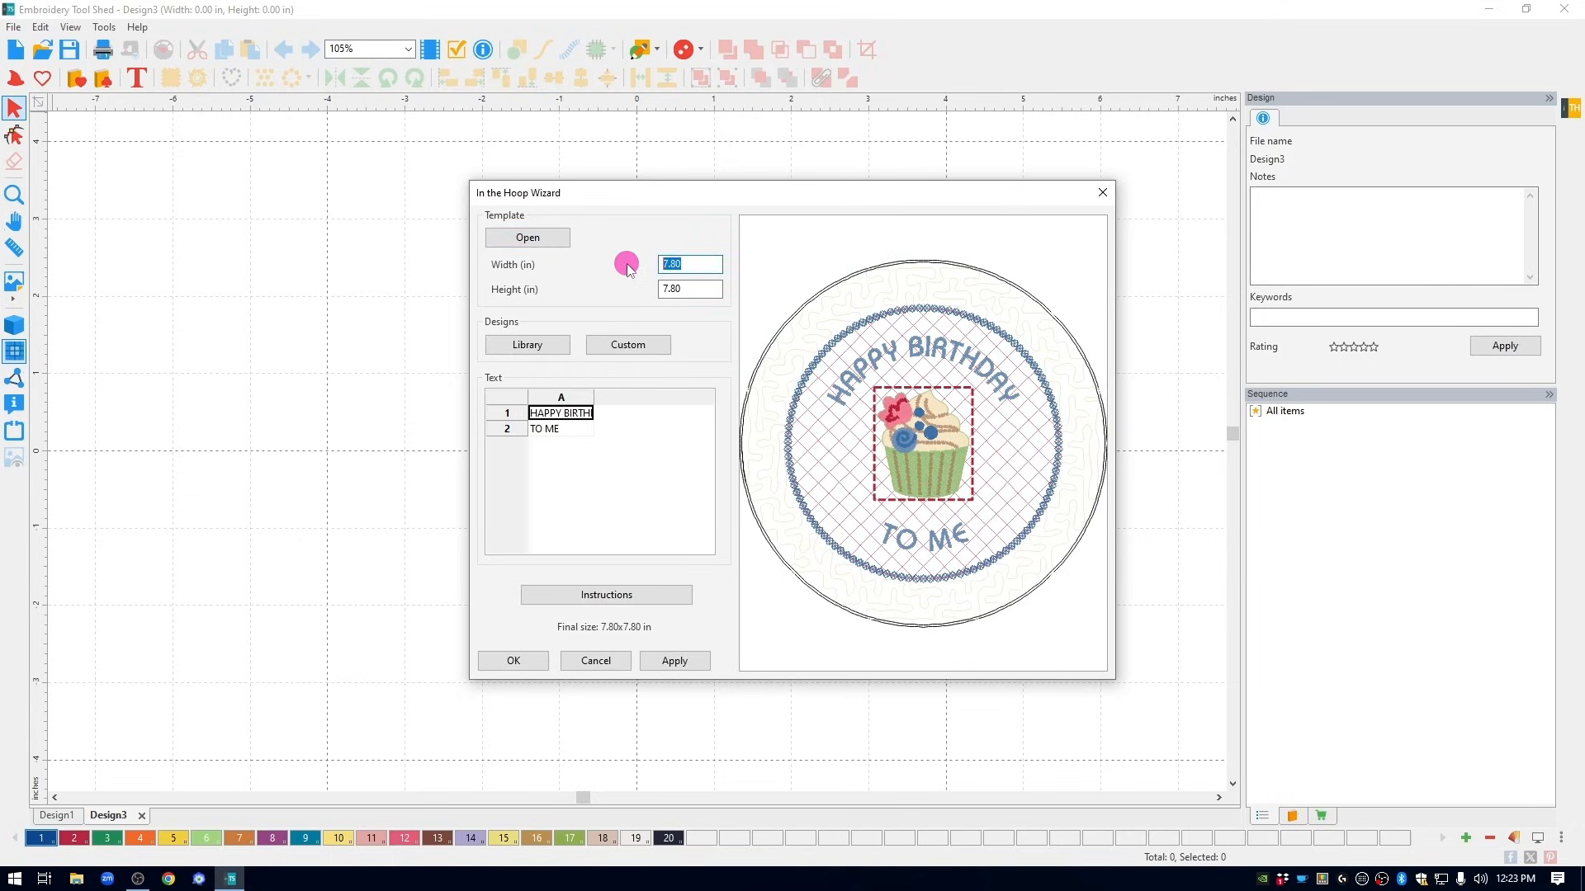
type("6.75")
left_click(683, 293)
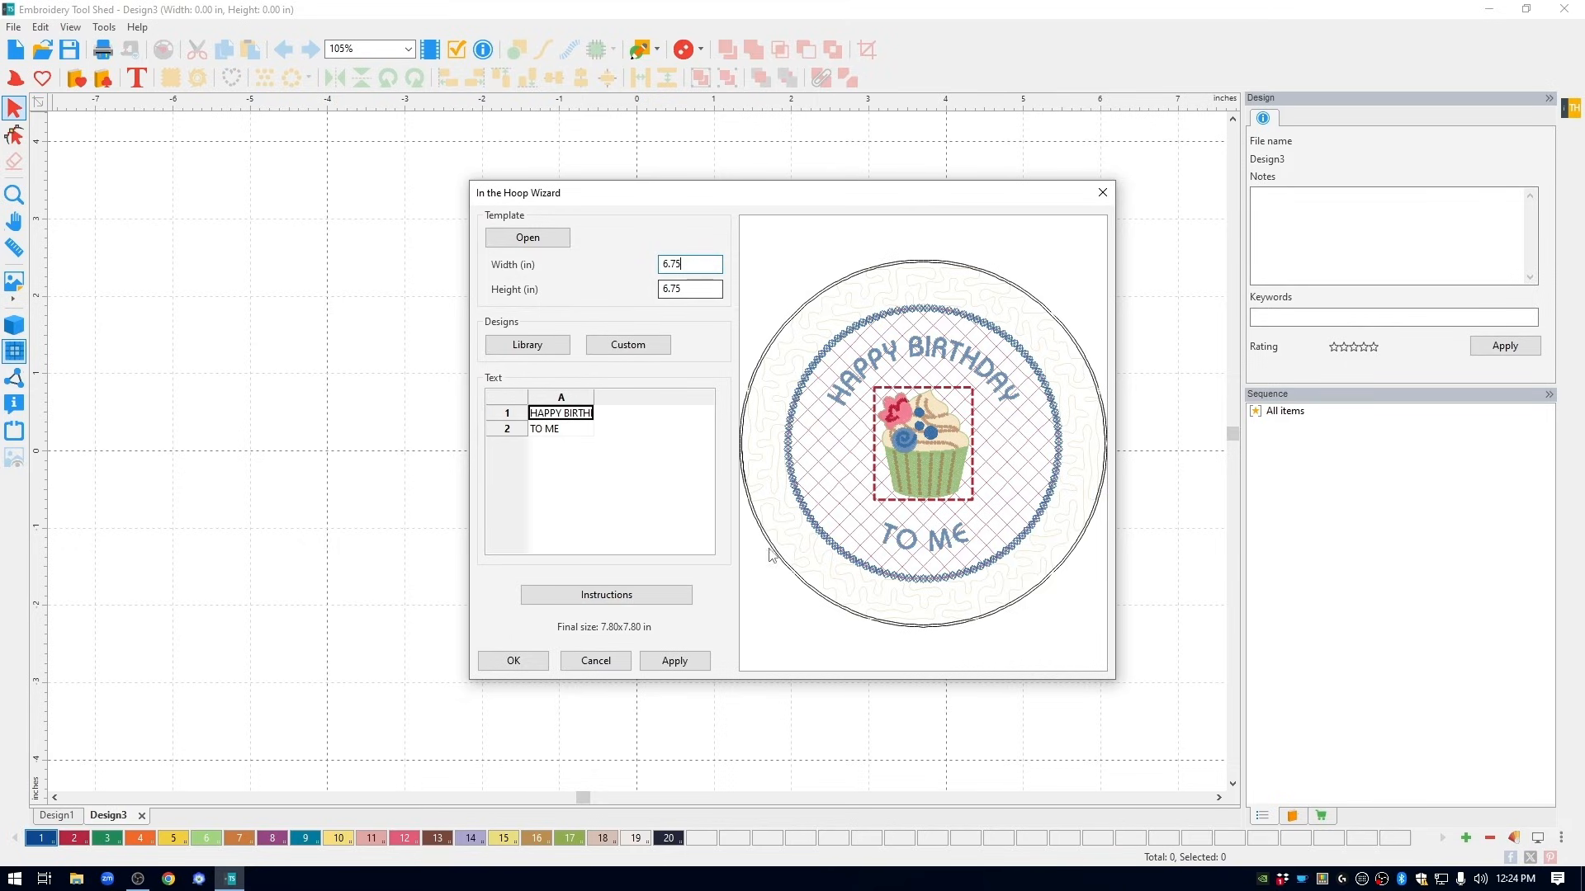
- Look through the stitching instructions for Block 08, then close the document
left_click(688, 596)
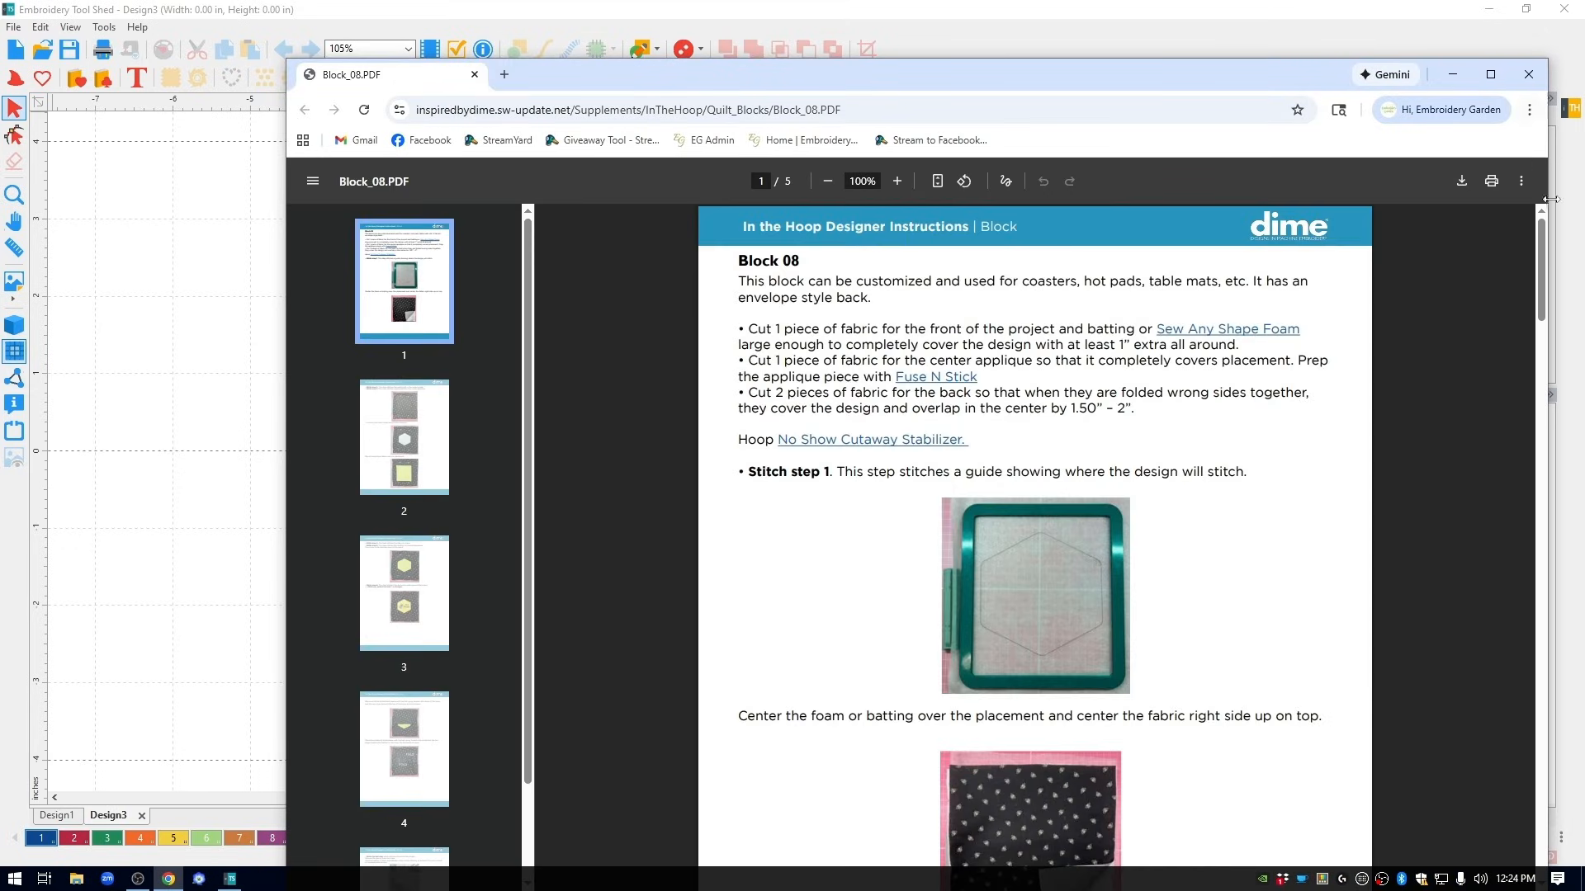
left_click_drag(1540, 247, 1540, 354)
left_click(1539, 82)
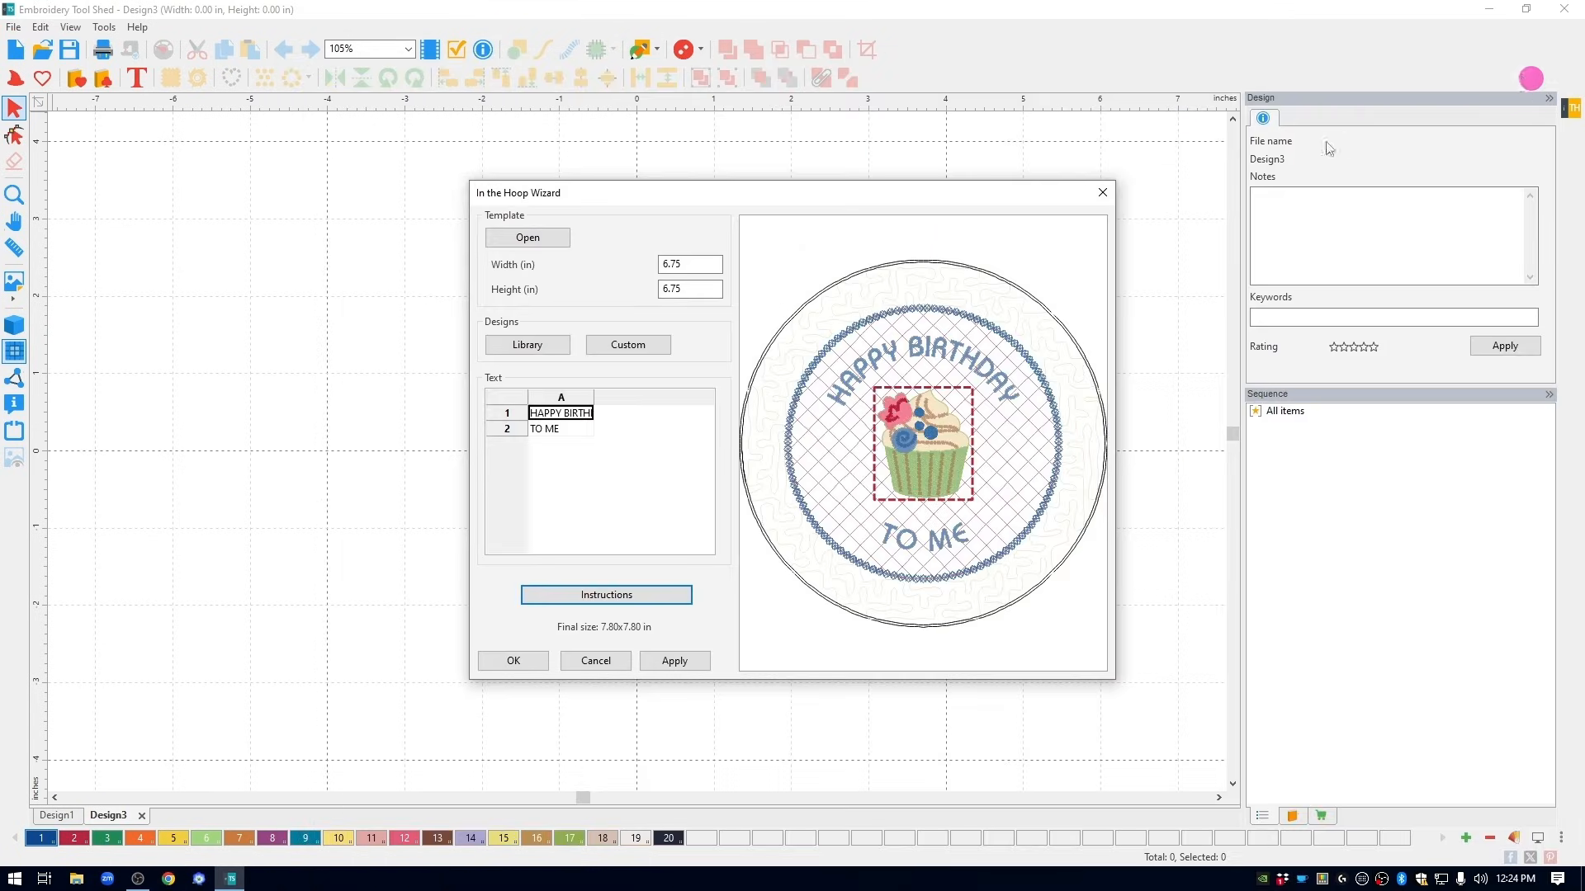
- Apply the wizard settings, place the block in the design, and display it in 3D with nothing selected
left_click(706, 666)
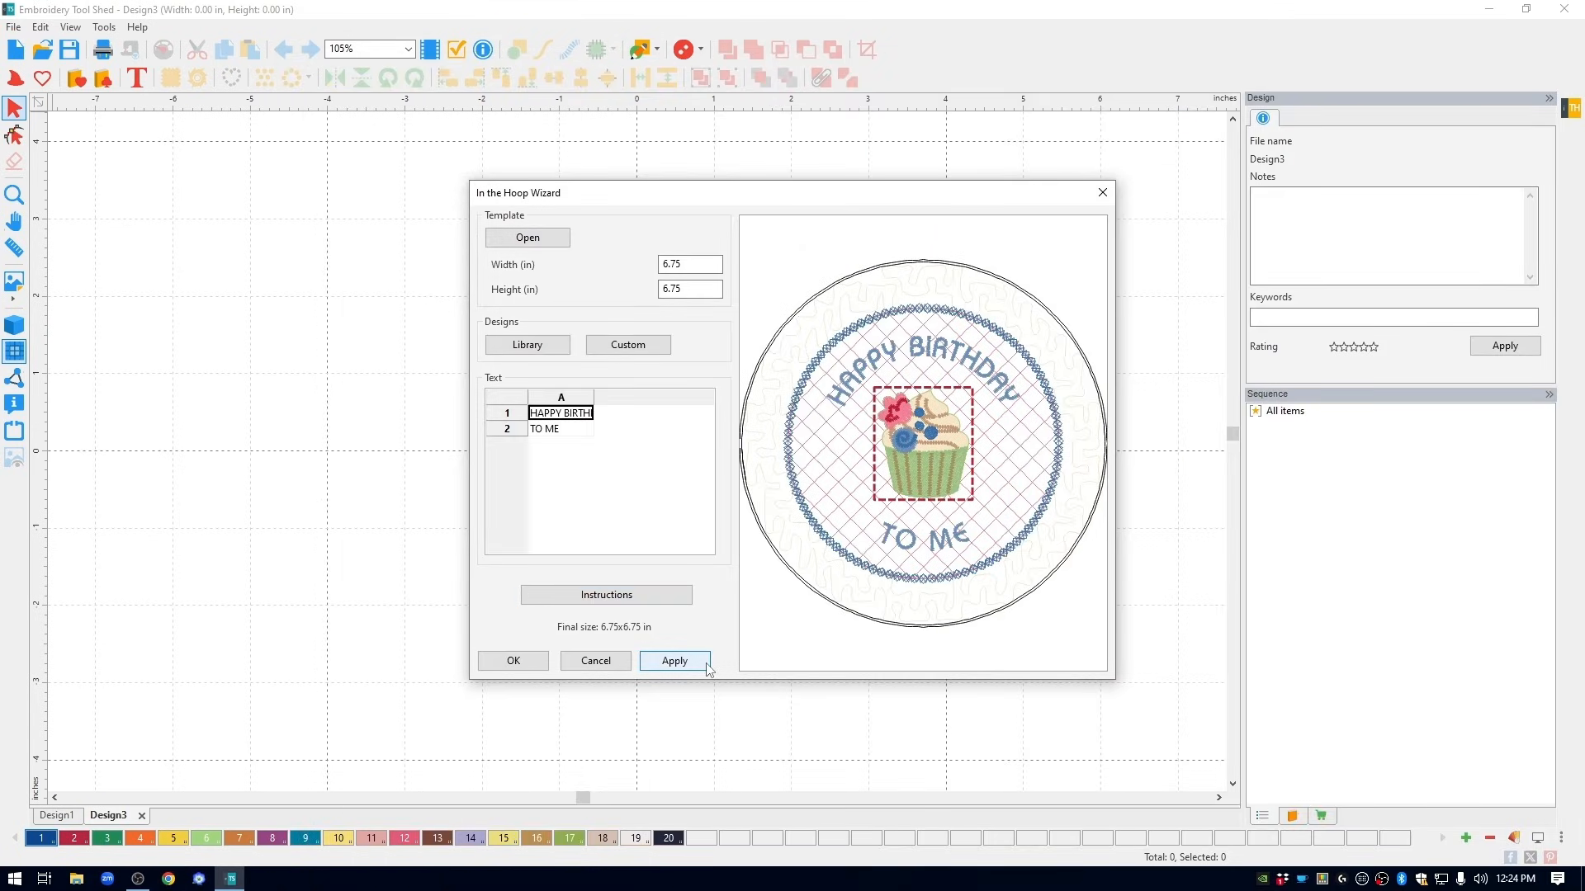
left_click(519, 658)
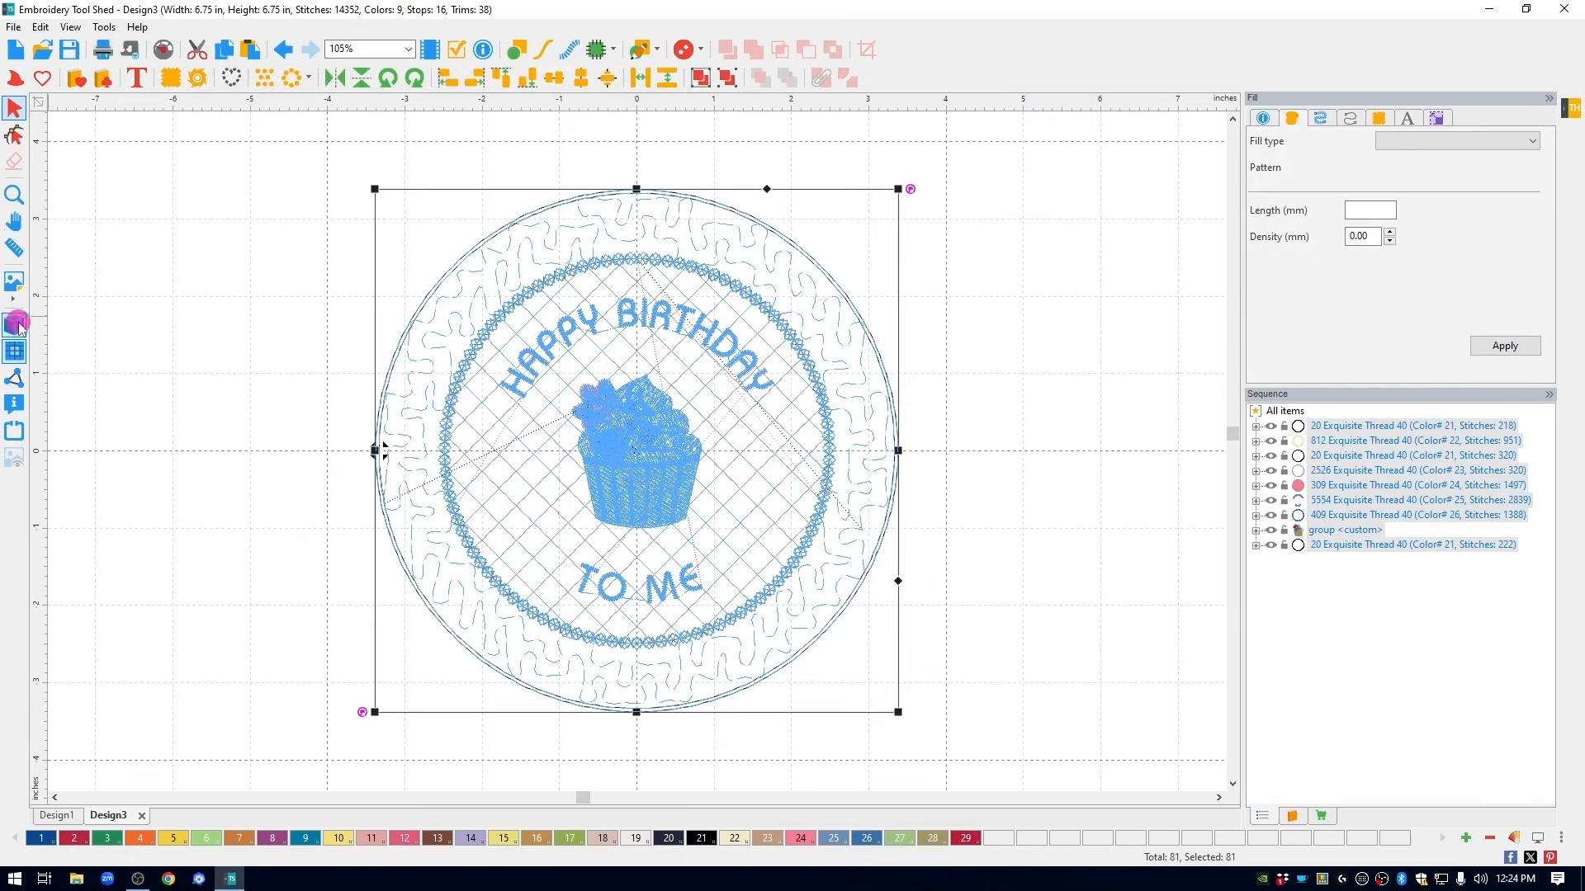
left_click(184, 289)
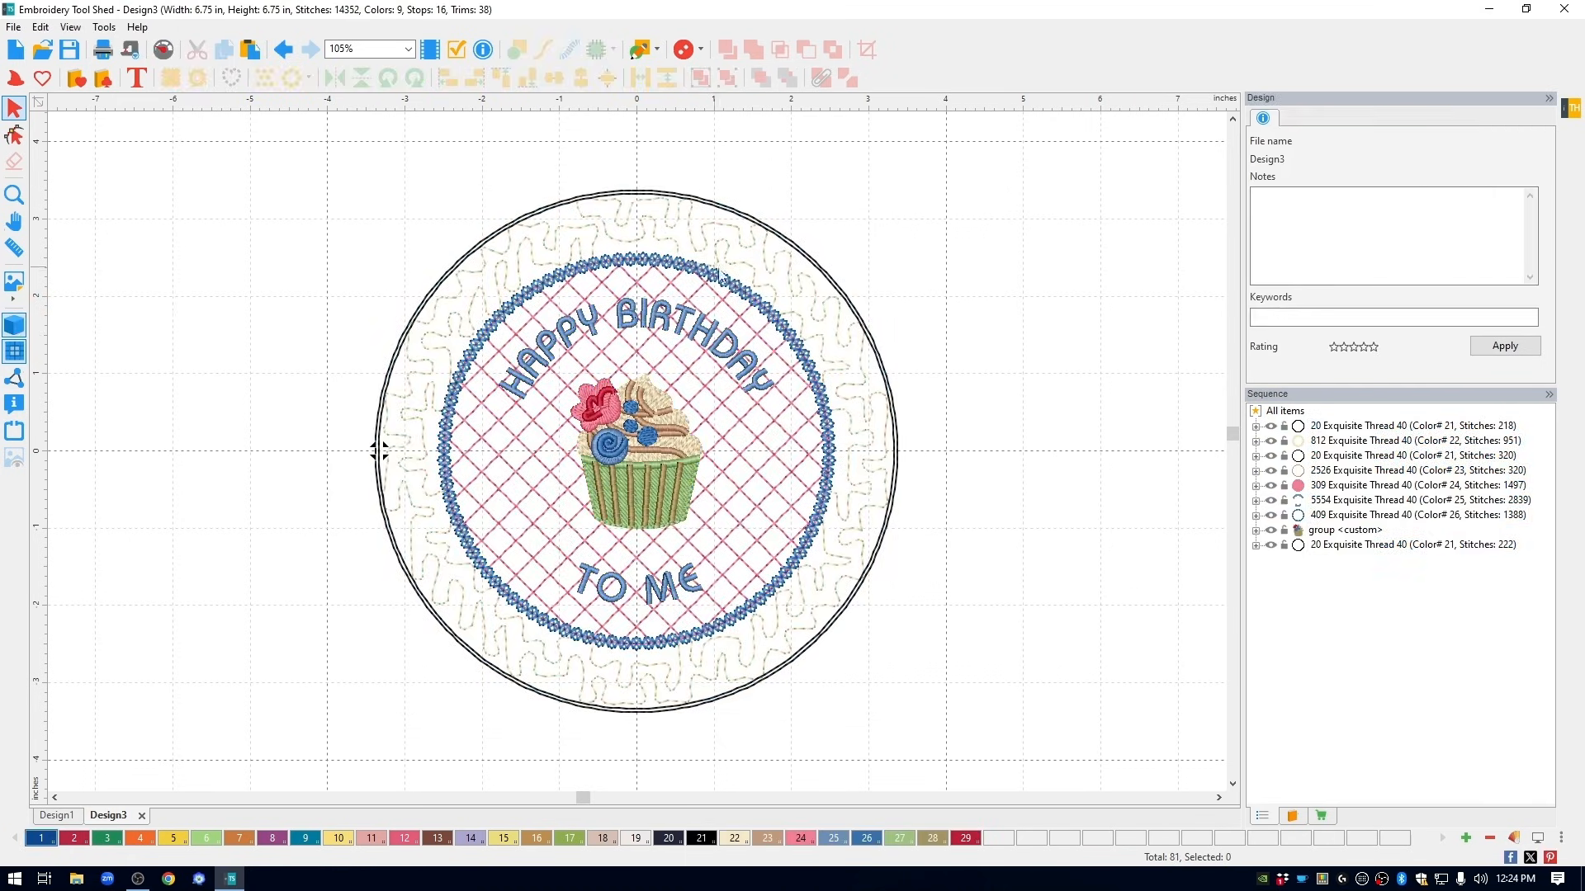
- Delete the HAPPY BIRTHDAY and TO ME texts from the block
left_click(729, 347)
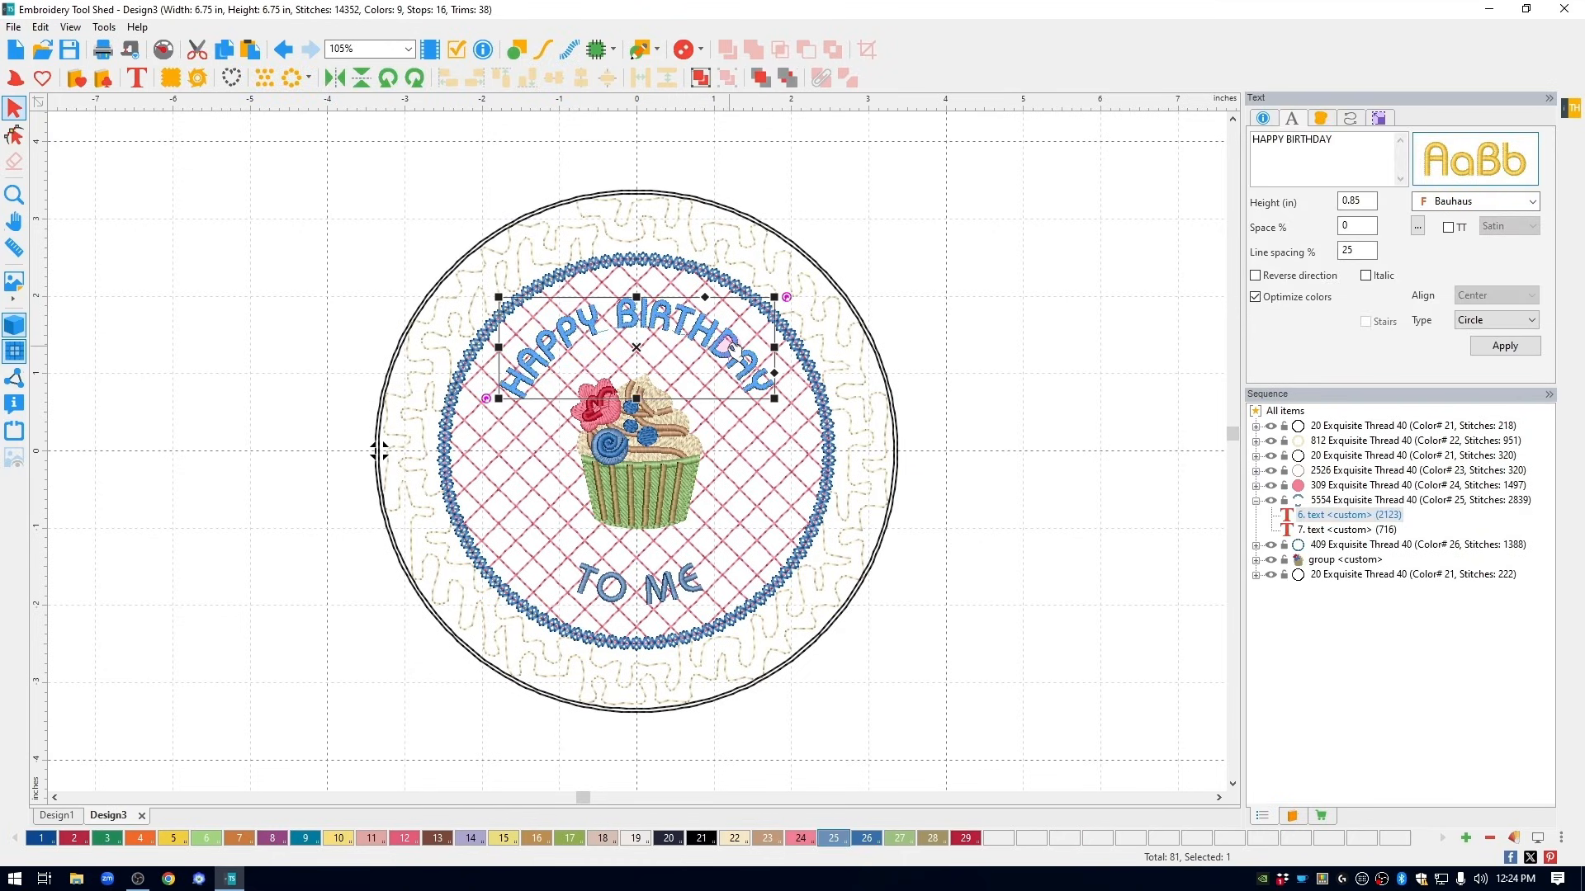
key("Delete")
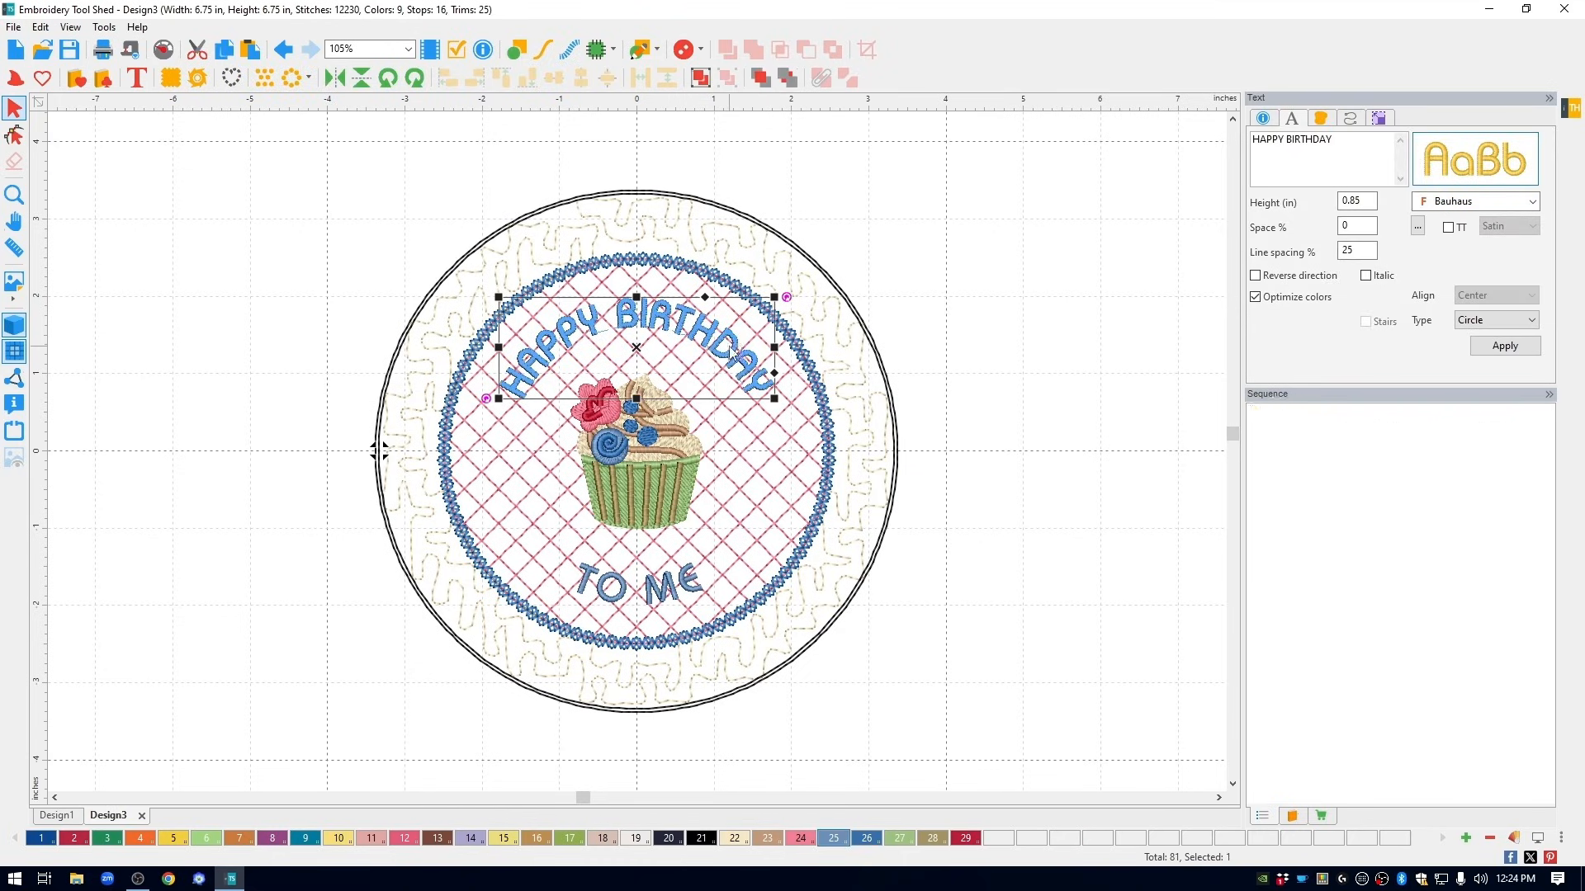
key("Delete")
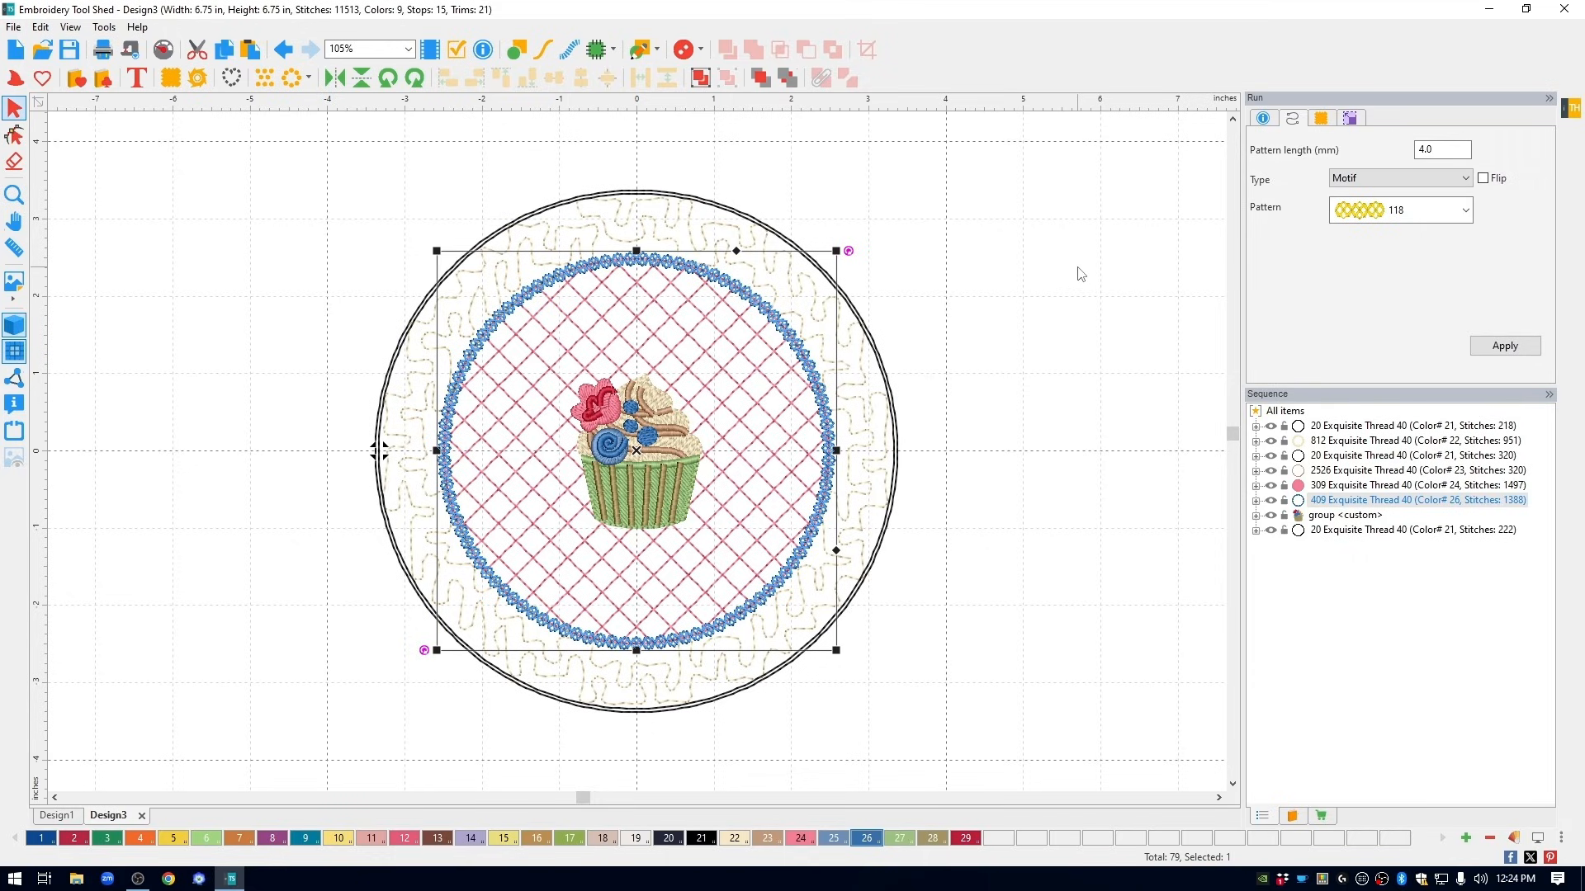
- Merge the design file snowman face.c2s from the Desktop into the block
left_click(656, 486)
left_click(14, 26)
mouse_move(39, 35)
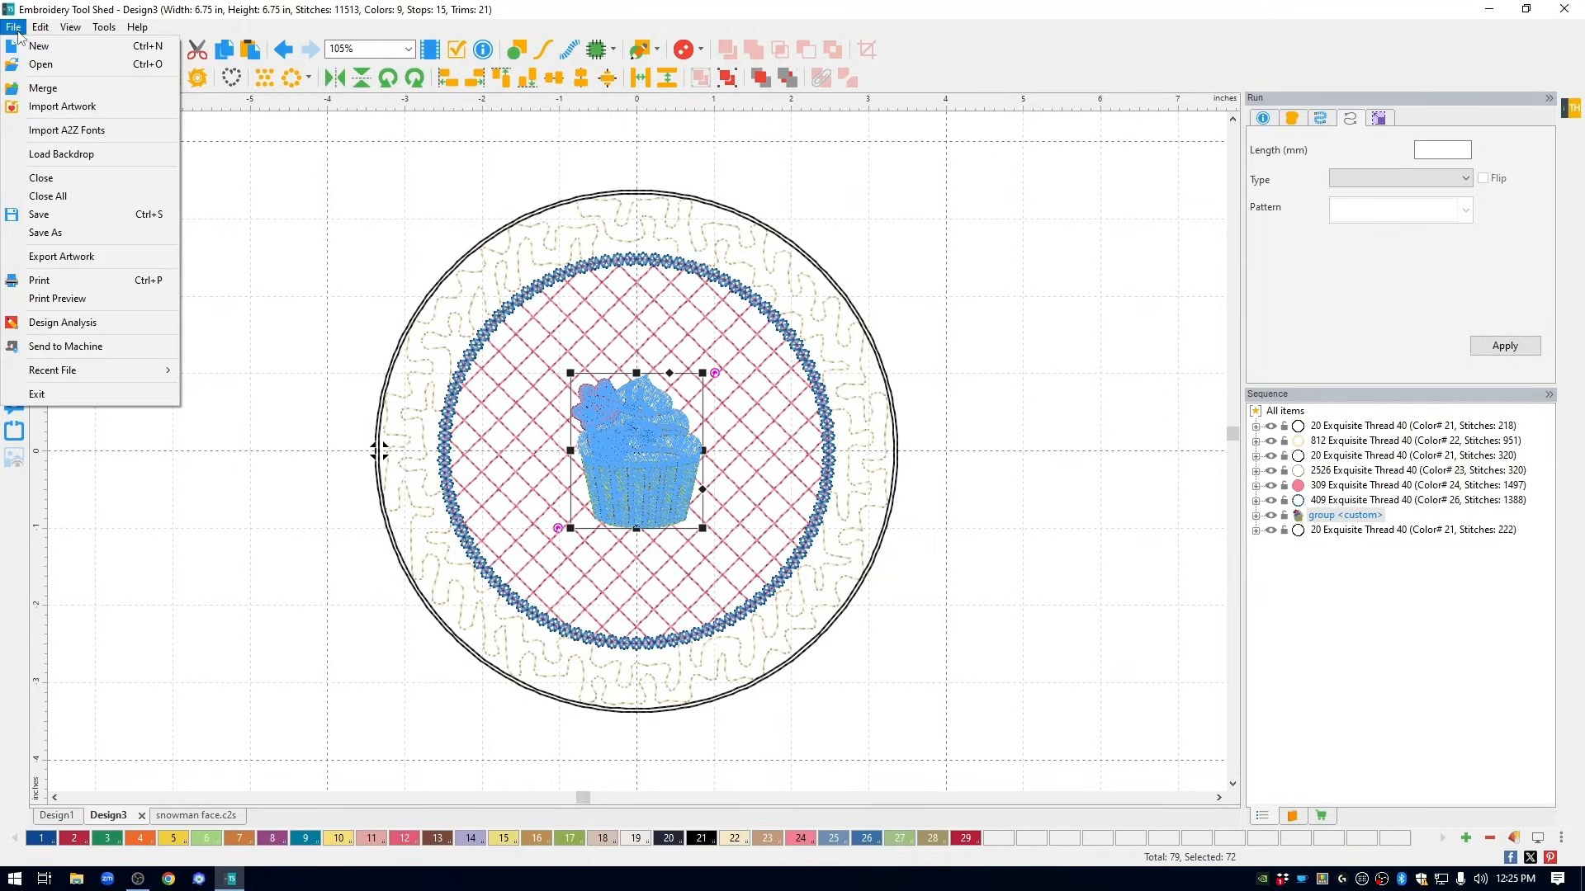
left_click(74, 87)
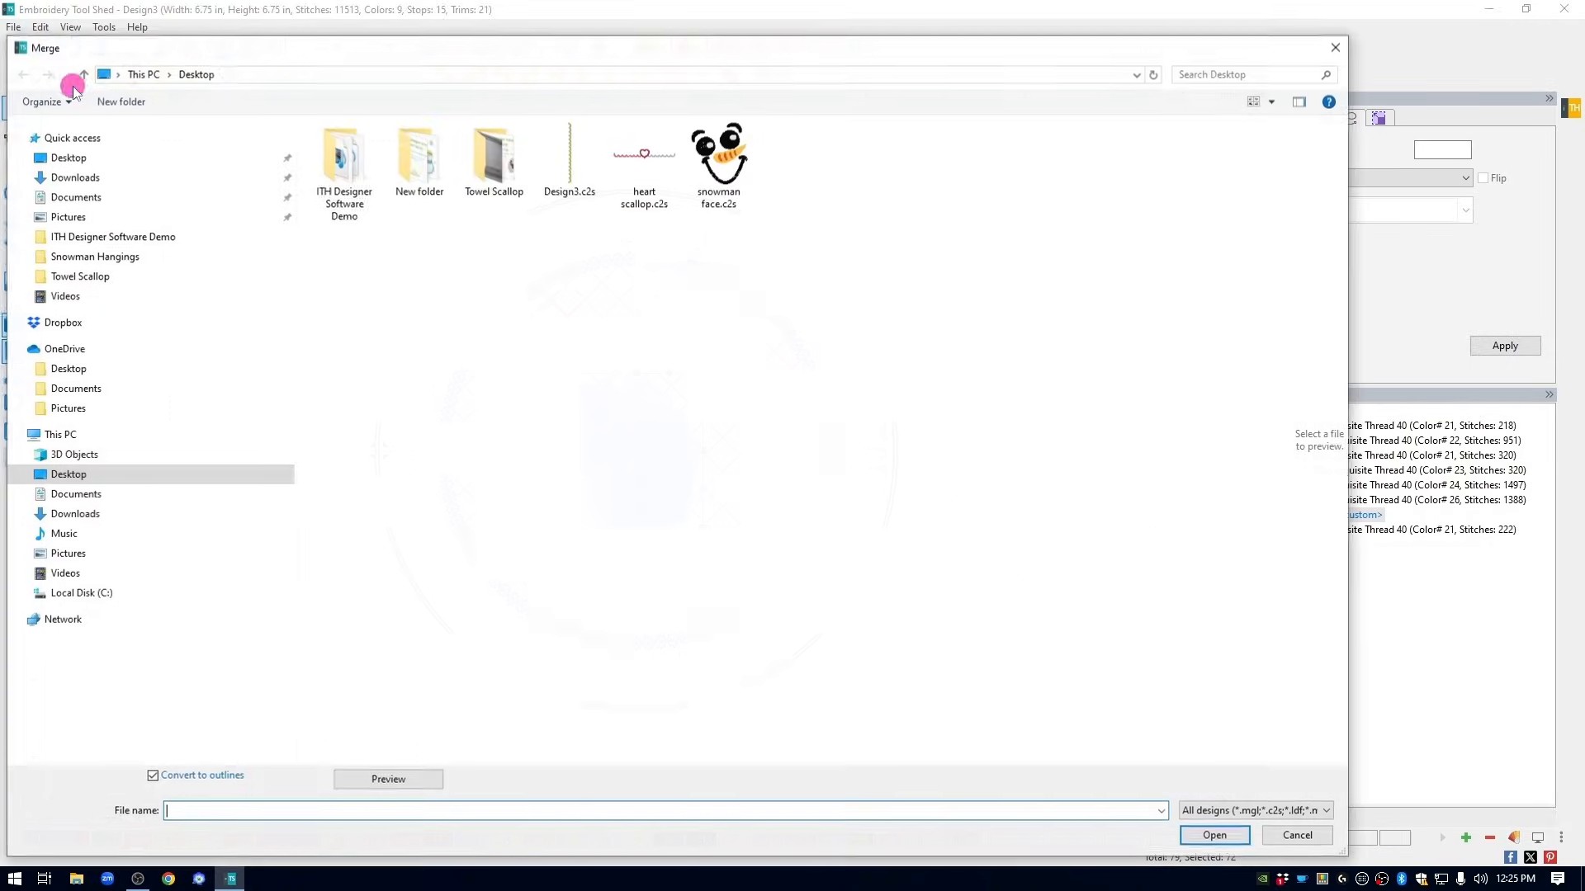
left_click(722, 165)
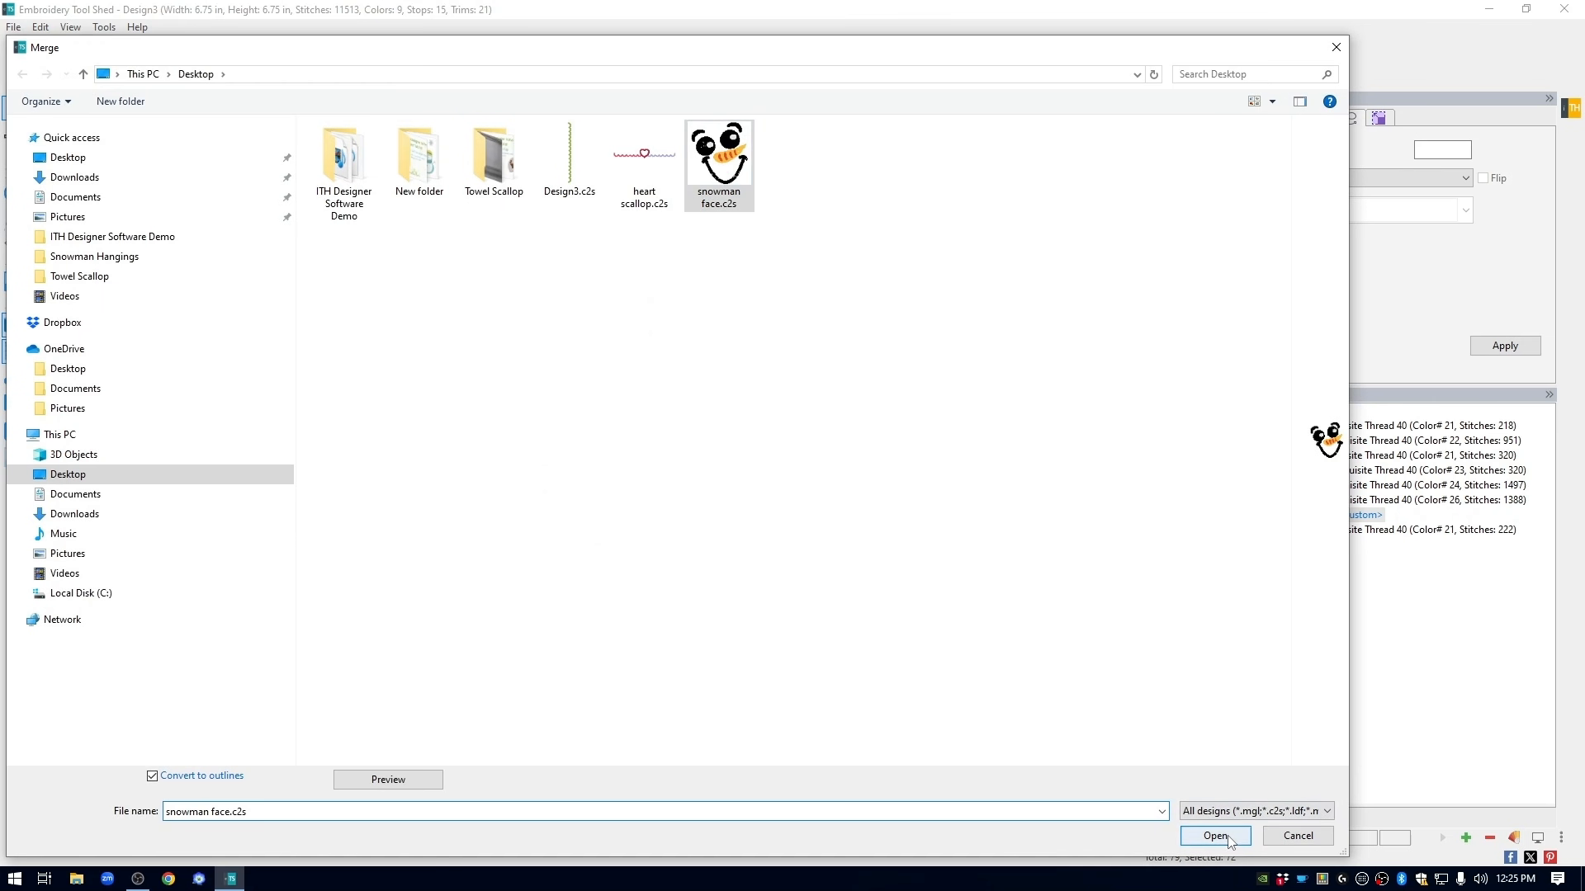
left_click(1215, 835)
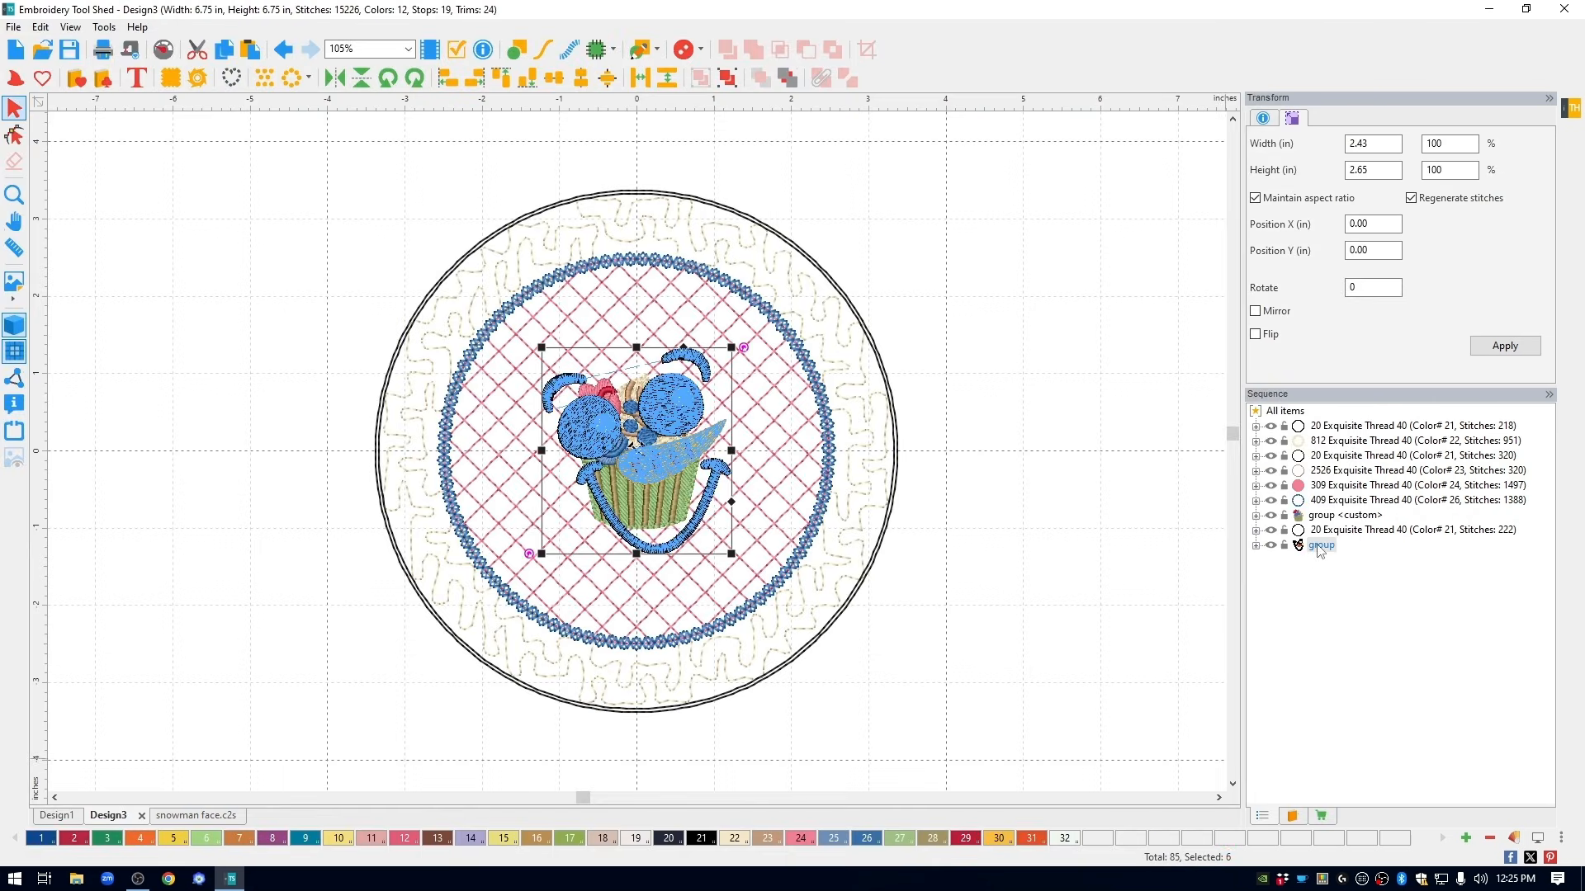
- Move the snowman face group in the stitch sequence to directly after the cupcake group, before the final outline
left_click(1377, 550)
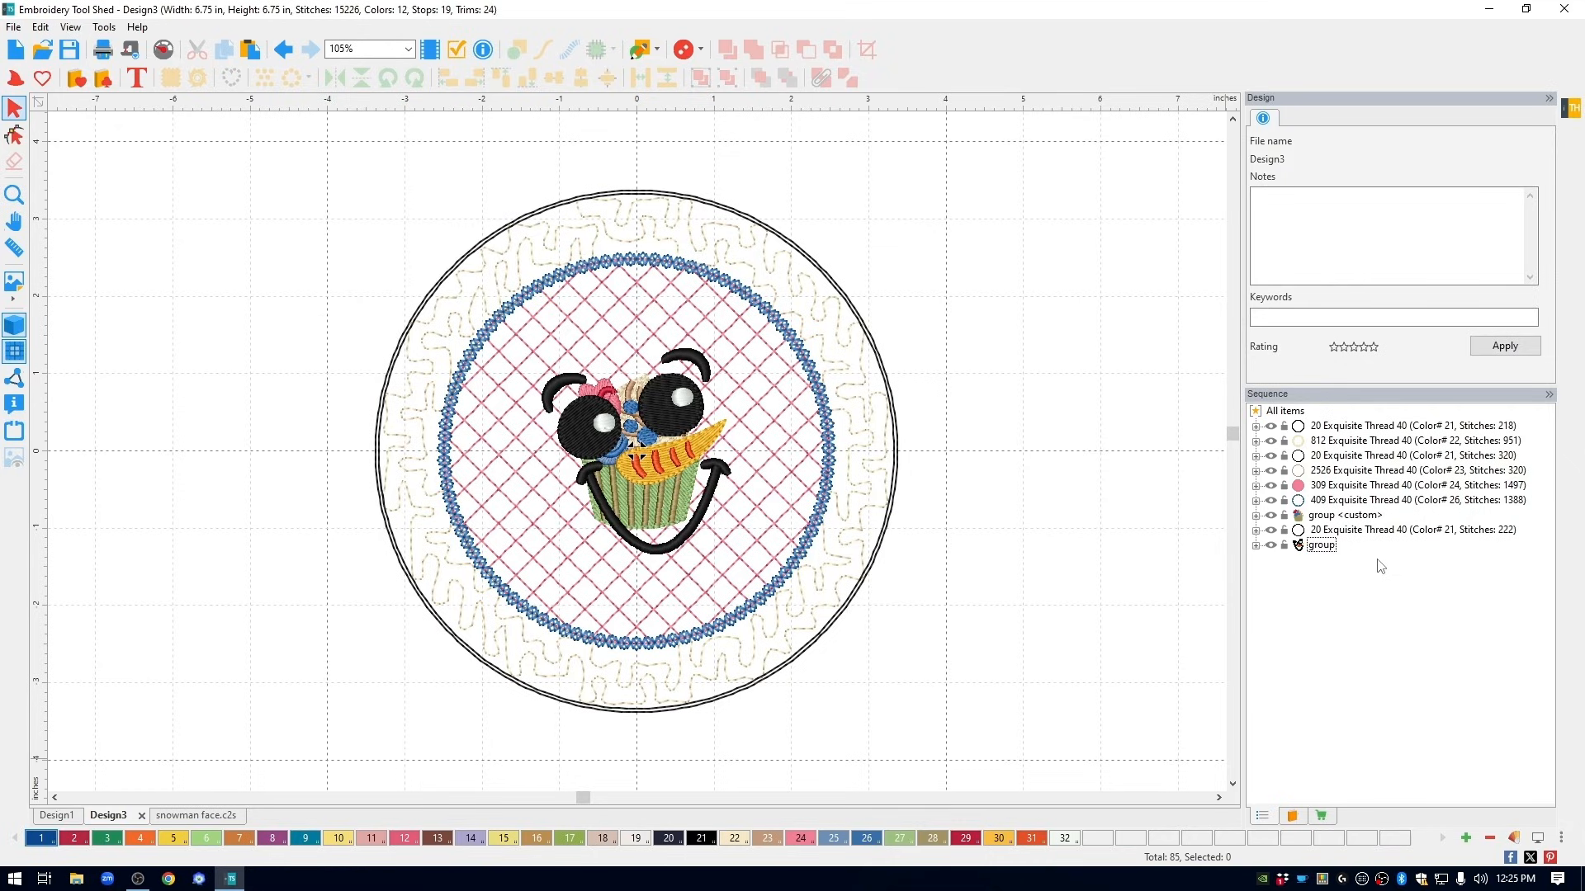
left_click(1370, 550)
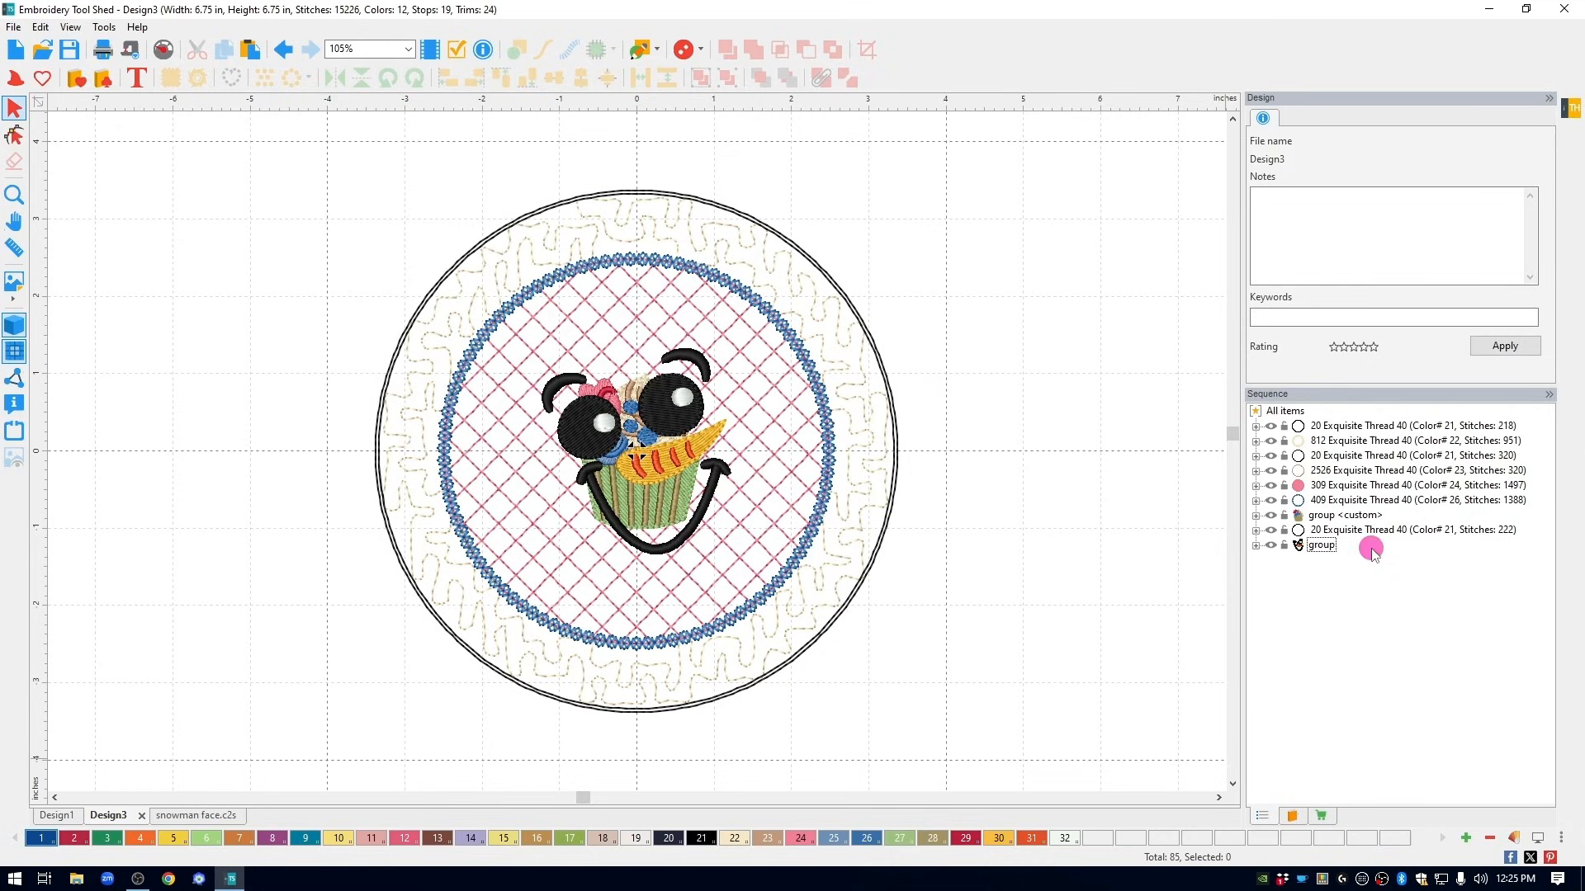
left_click(1303, 547)
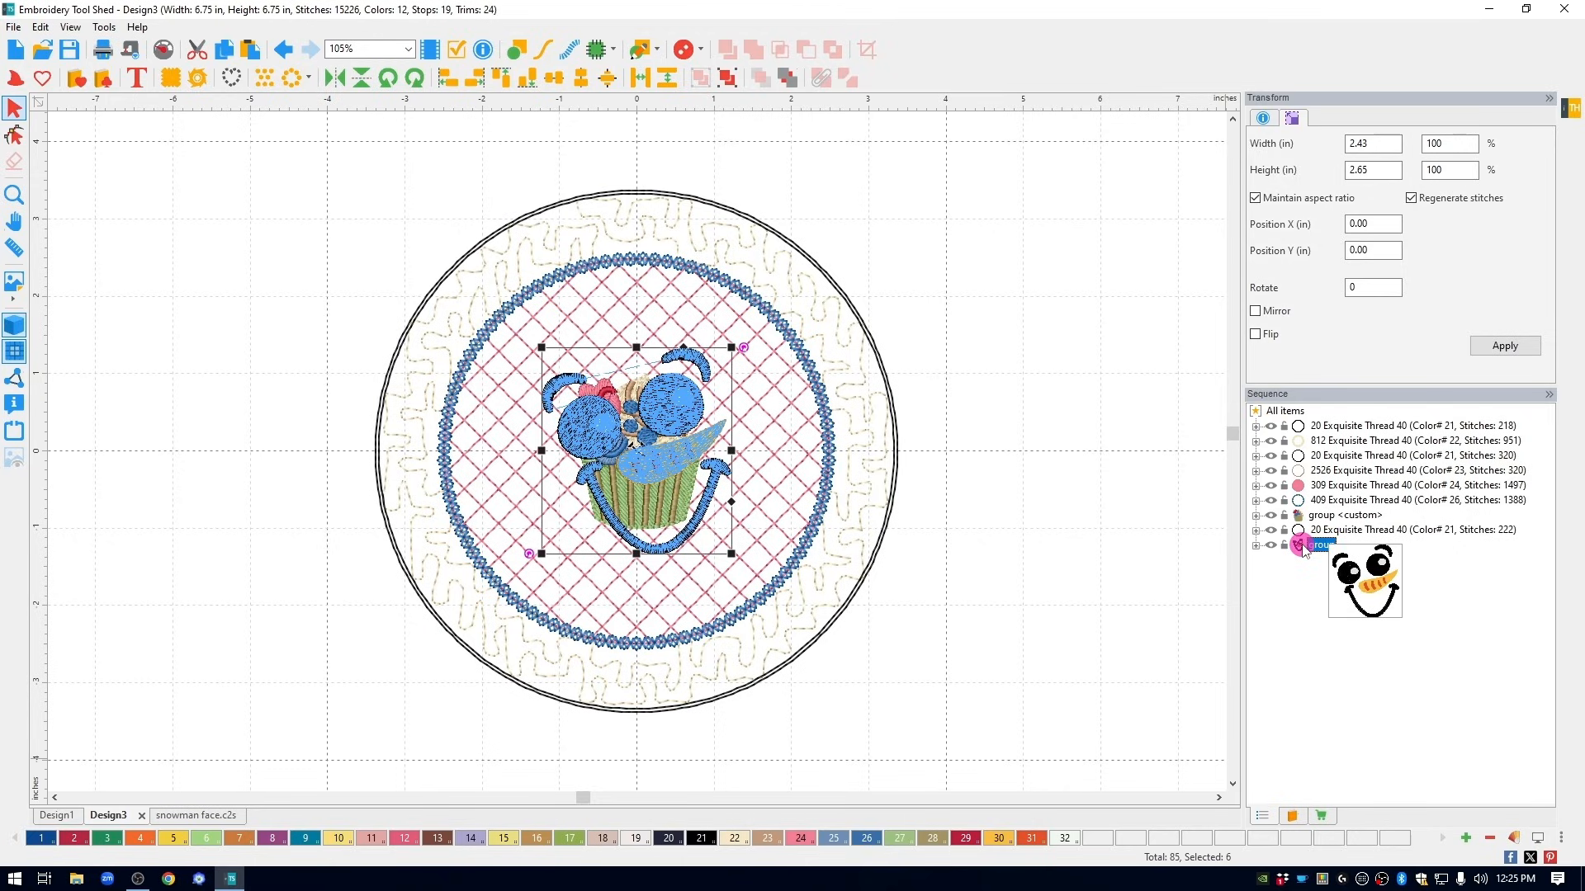
left_click_drag(1304, 550, 1320, 512)
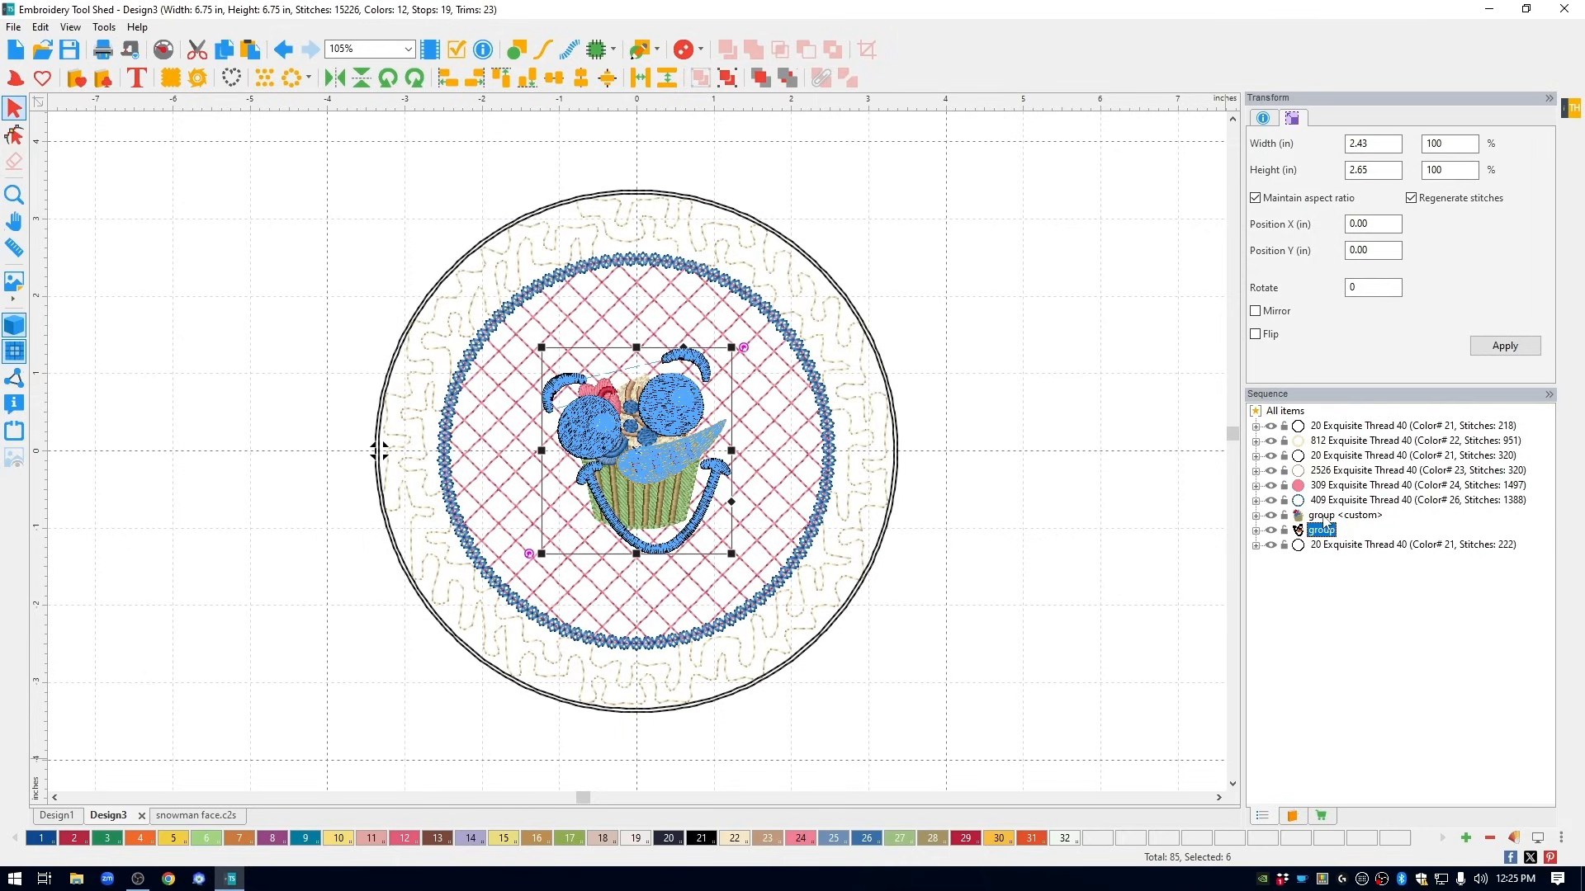
- Delete the cupcake group from the center of the block
left_click(1322, 516)
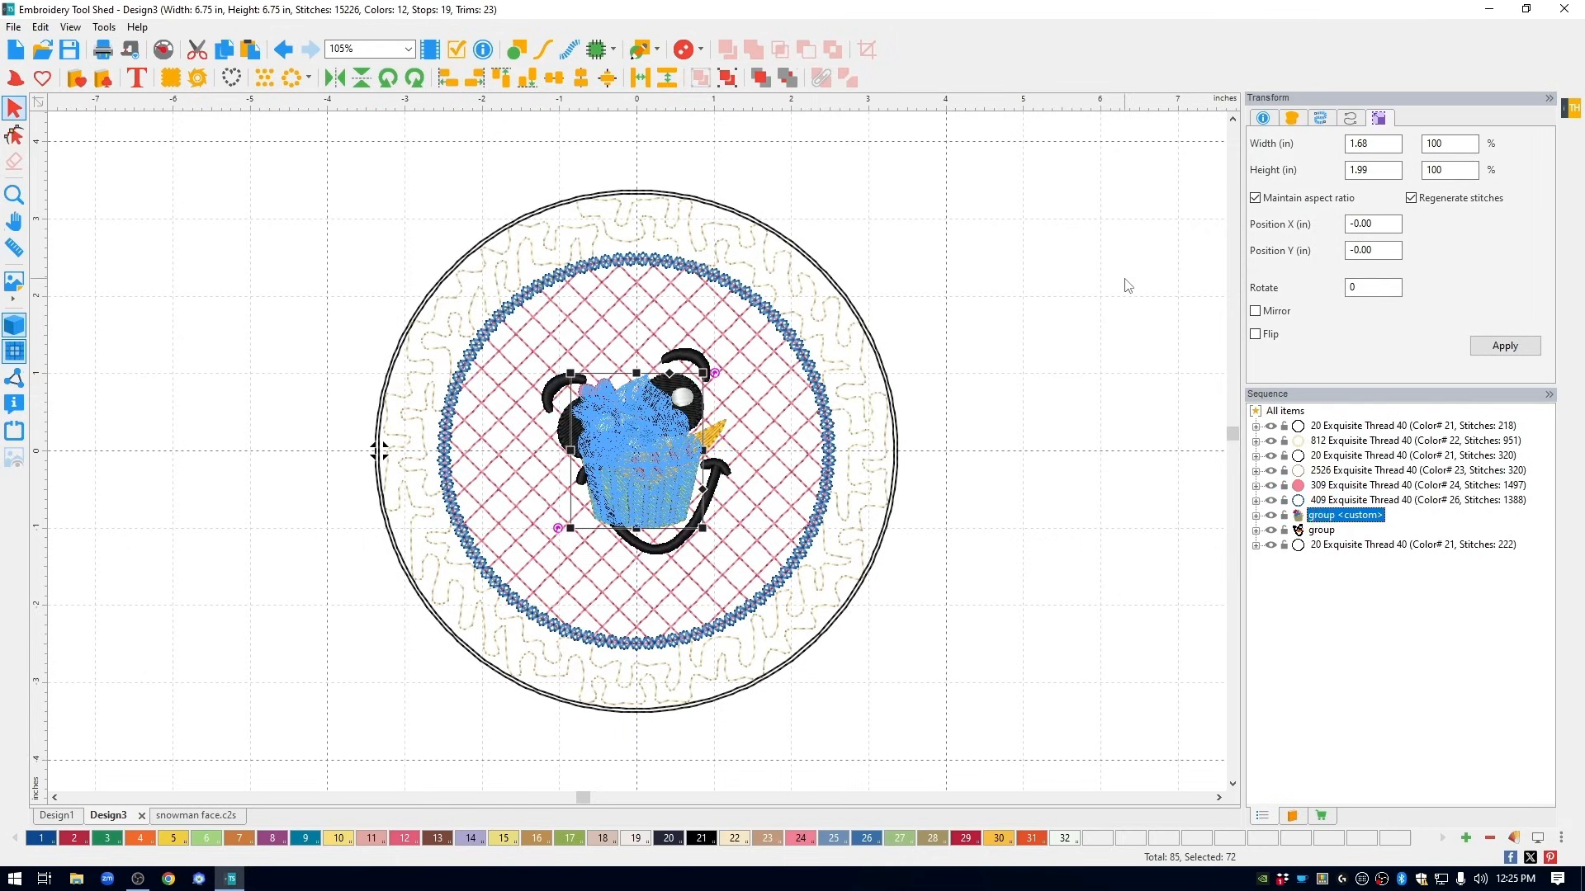
key("Delete")
left_click(978, 284)
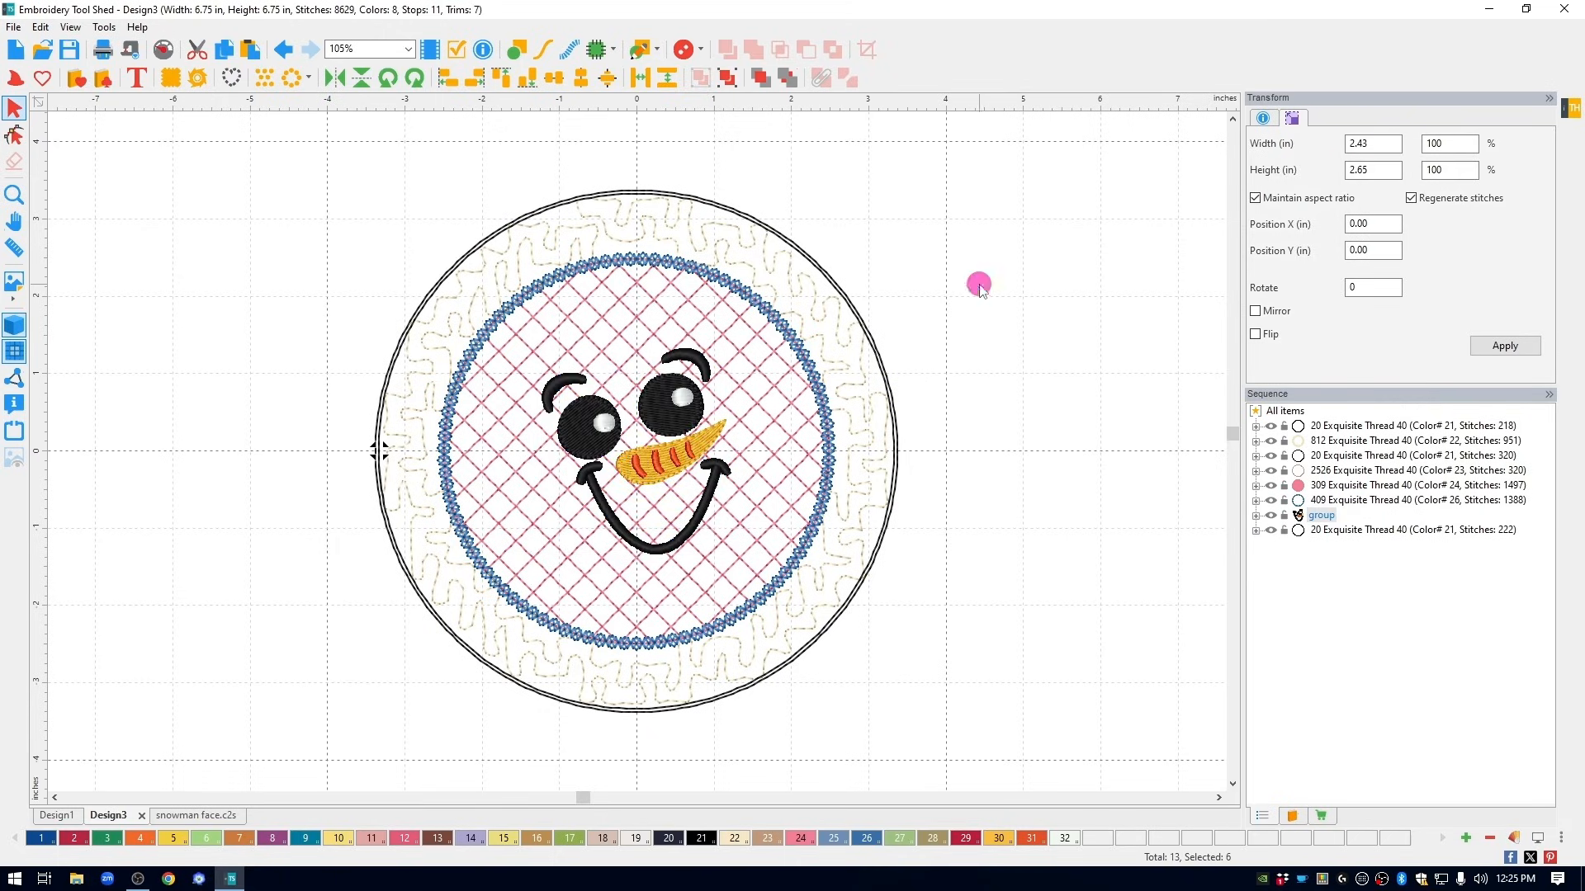
- Change the outer border's stippling to the Shape fill type with circle pattern 100
left_click(815, 297)
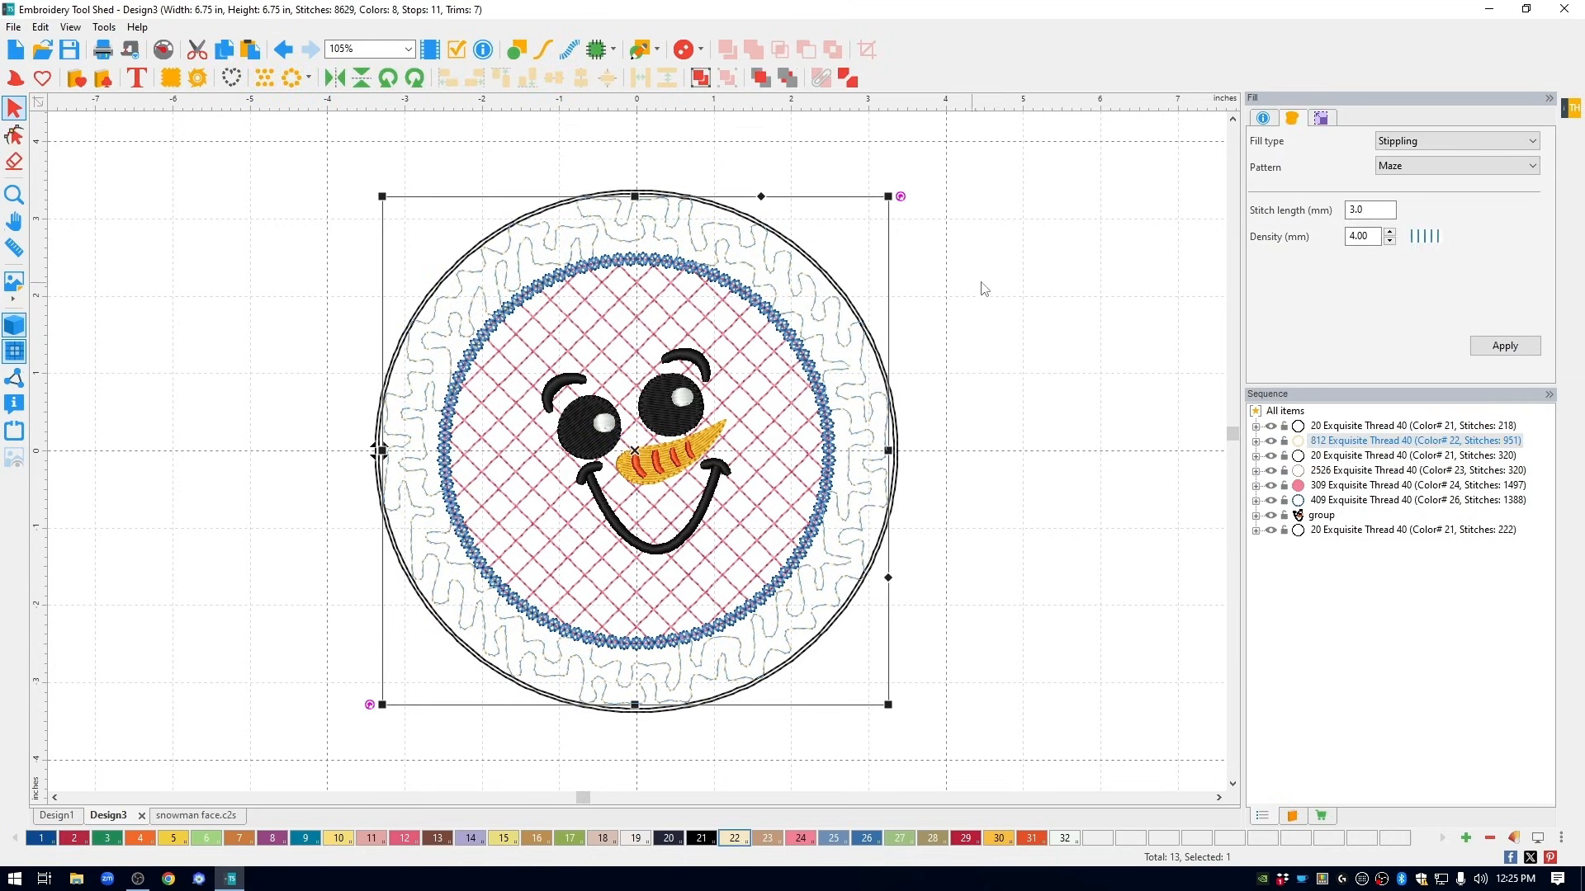
left_click(1466, 141)
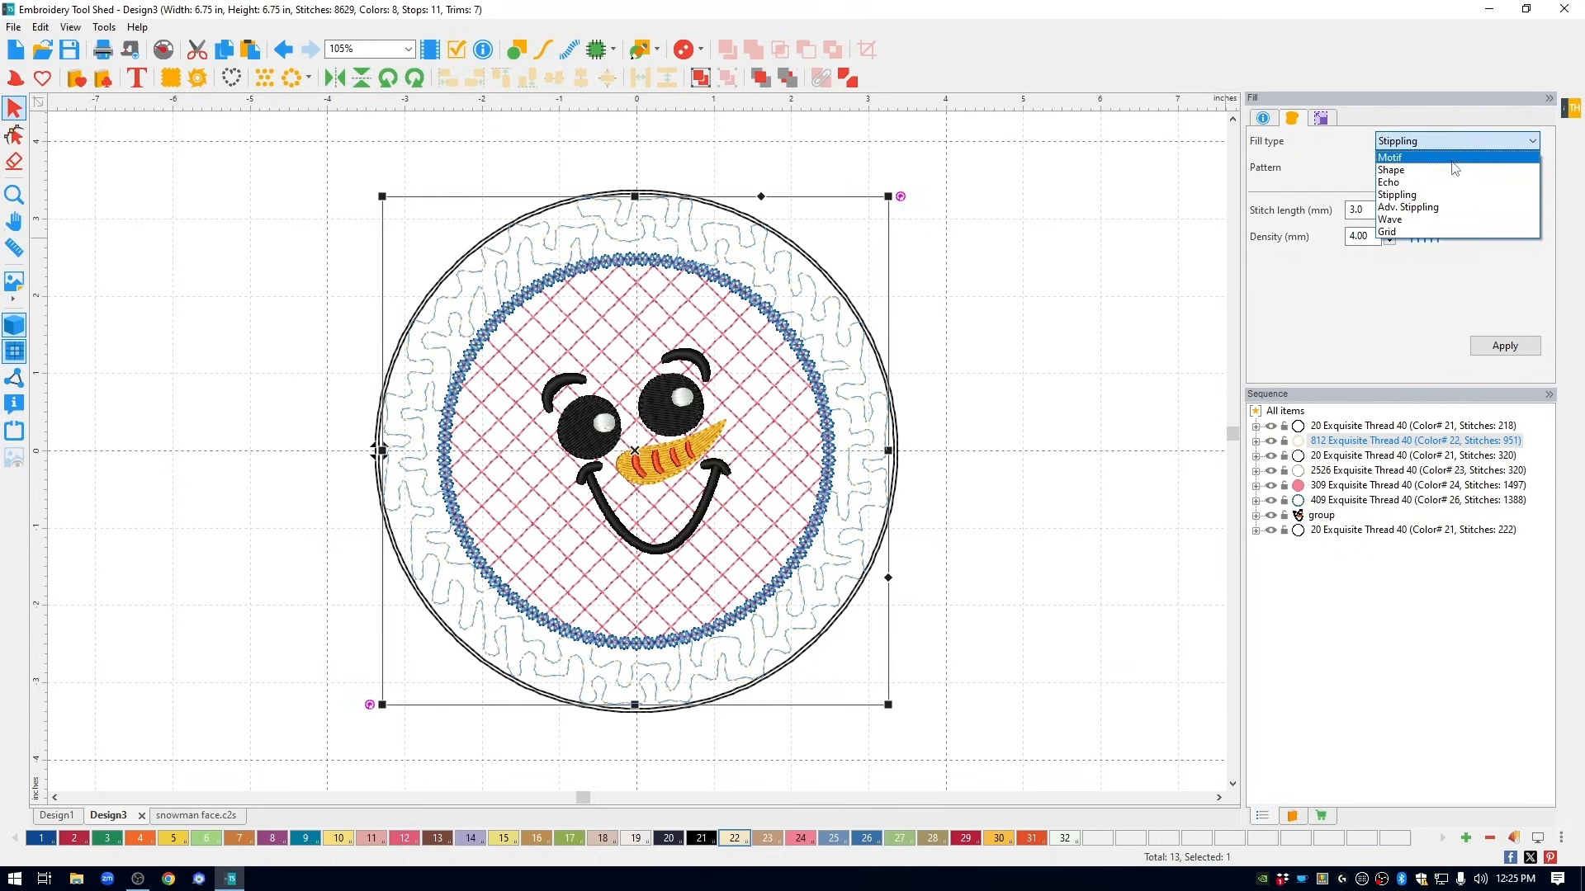
left_click(1448, 173)
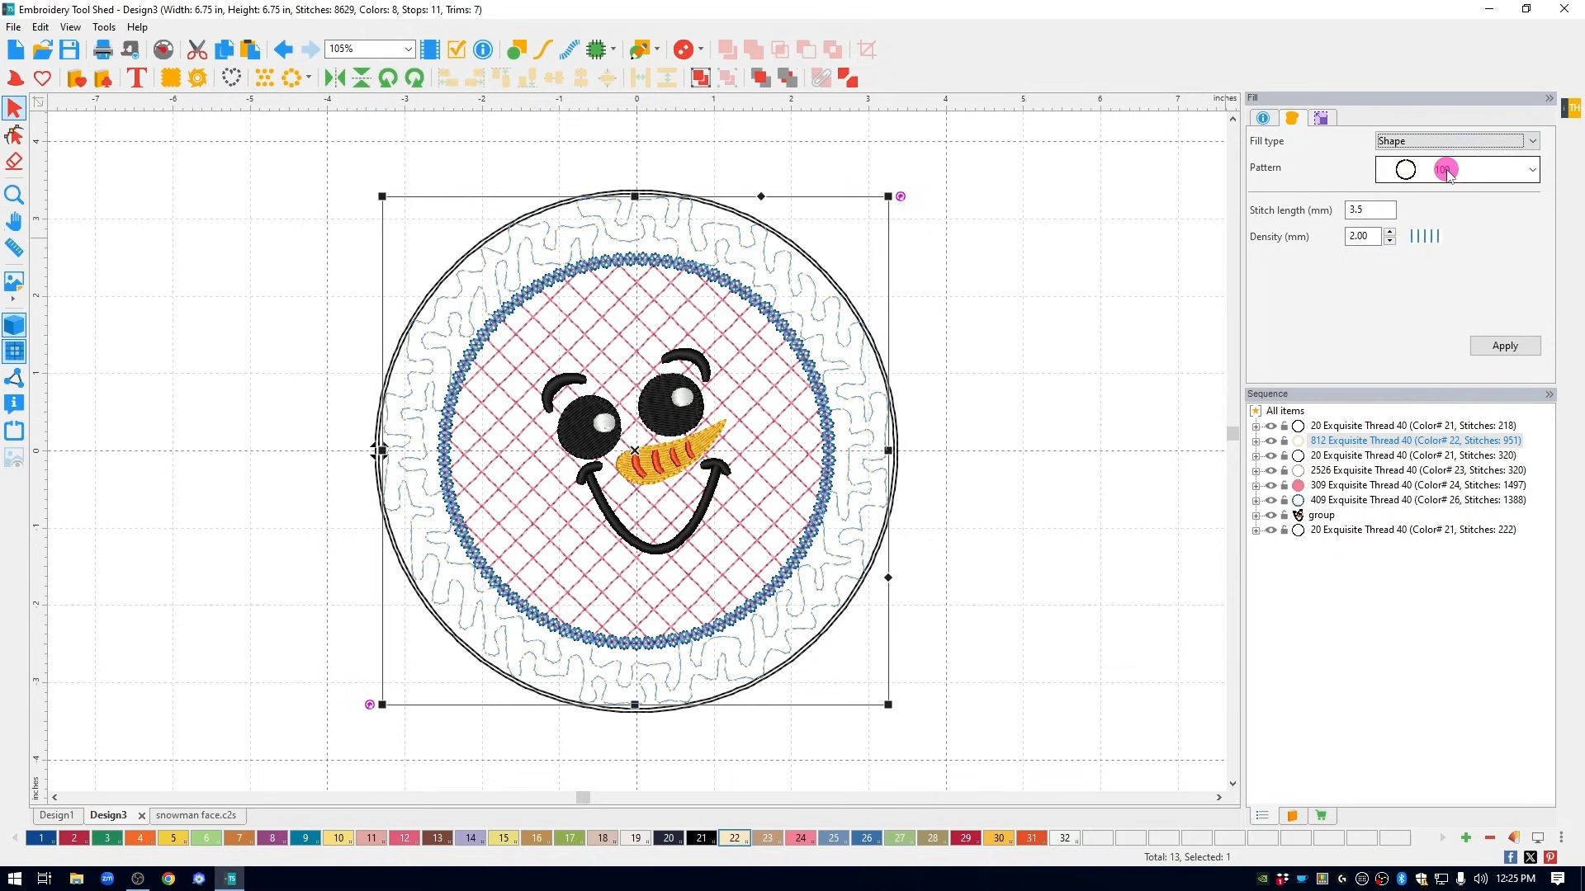
left_click(1513, 178)
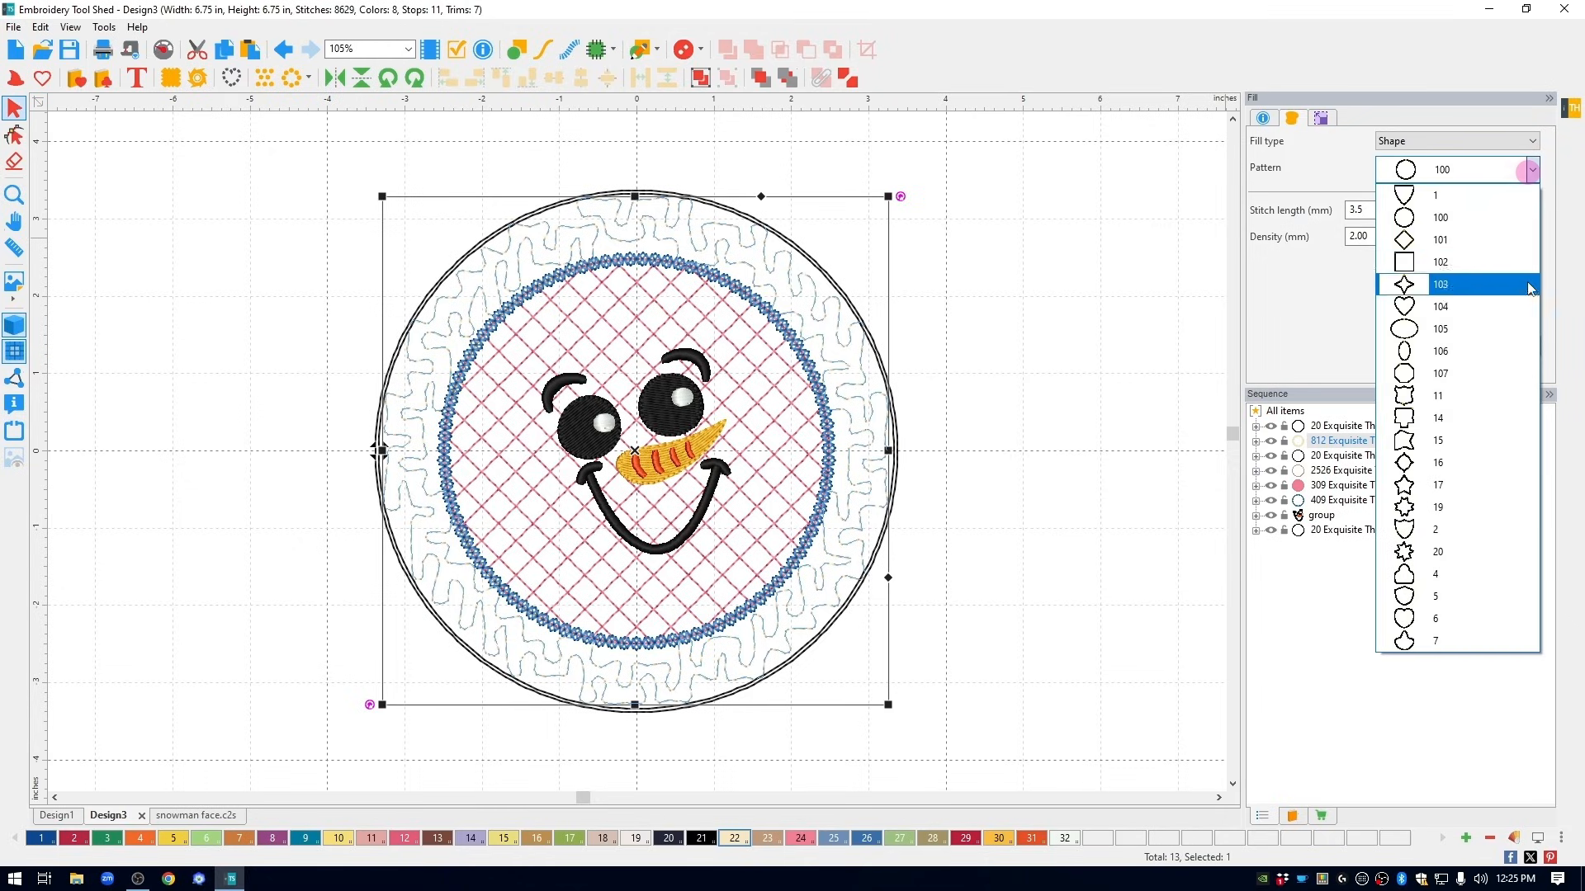
left_click(1457, 218)
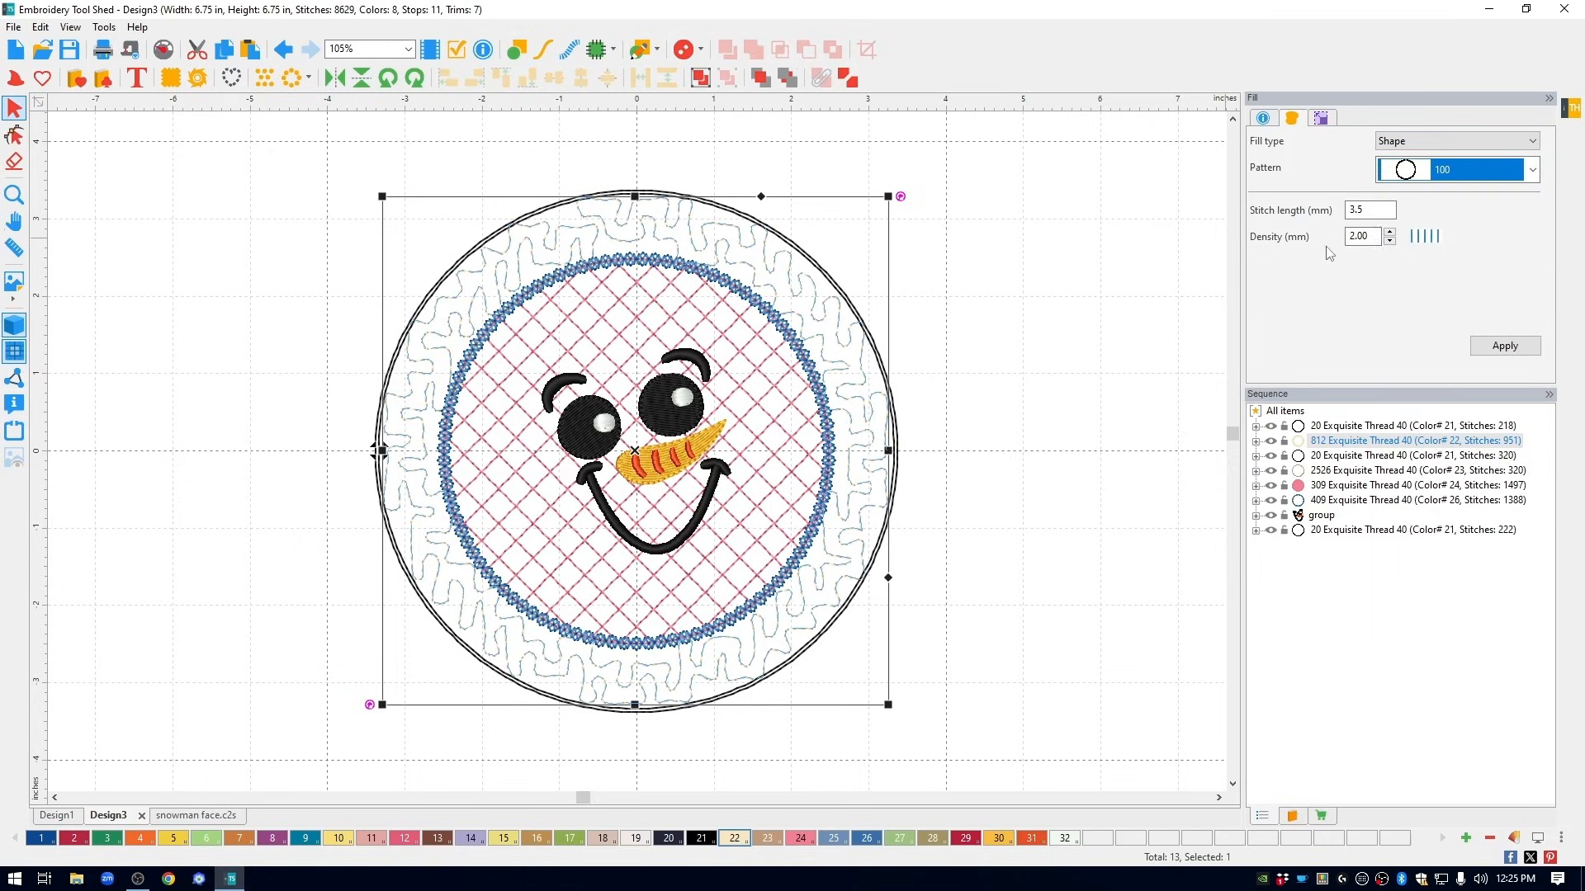
- Try a density of 5 mm on the outer border's circle-shaped fill
double_click(1353, 237)
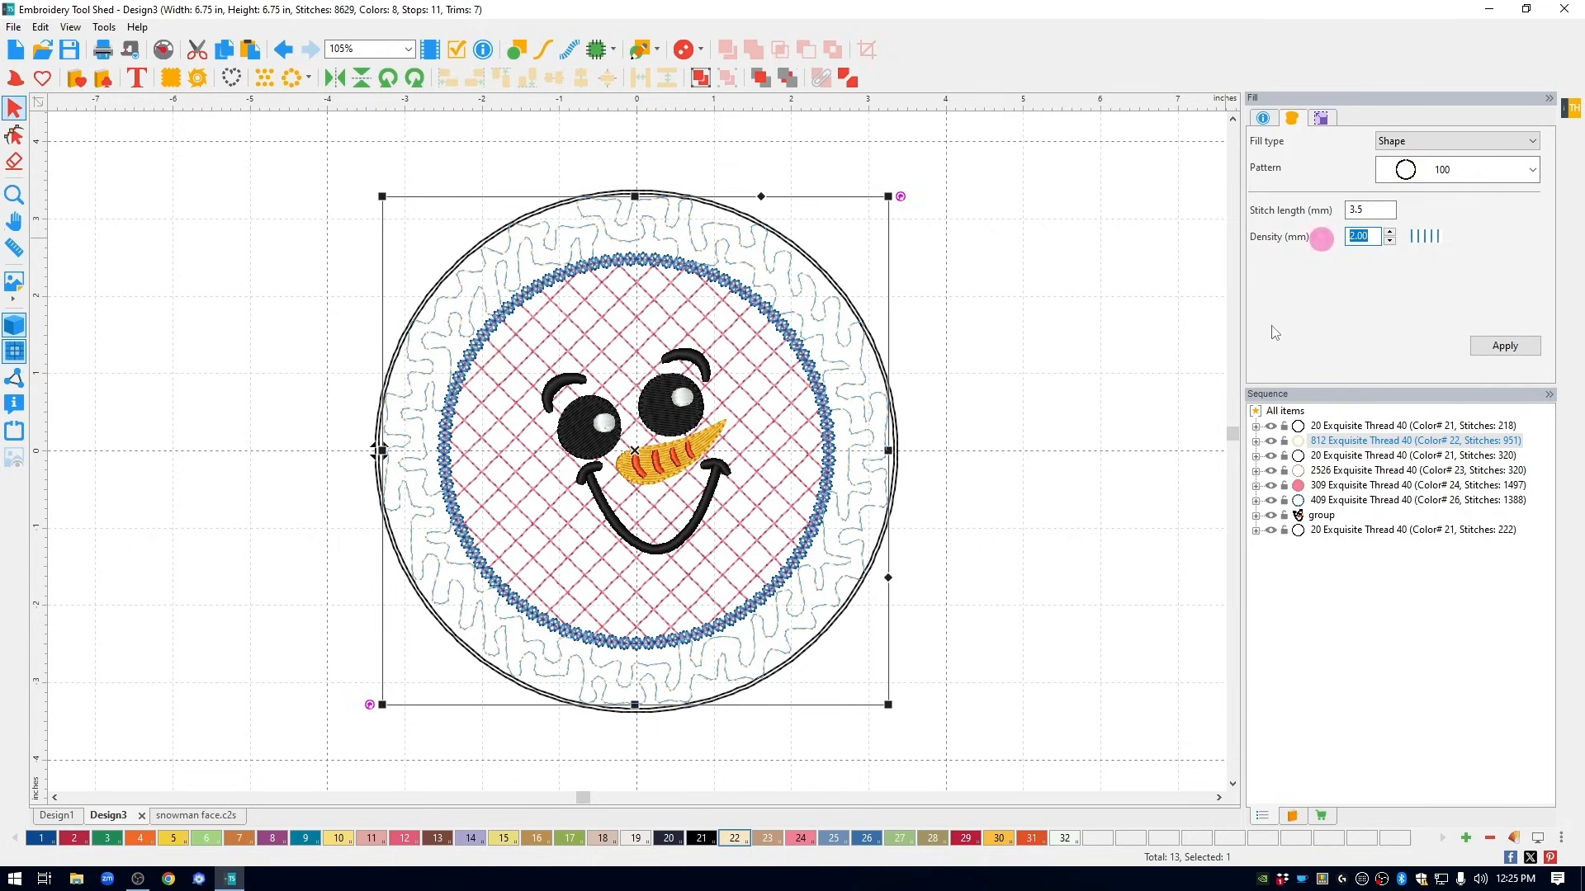
type("5")
left_click(1504, 345)
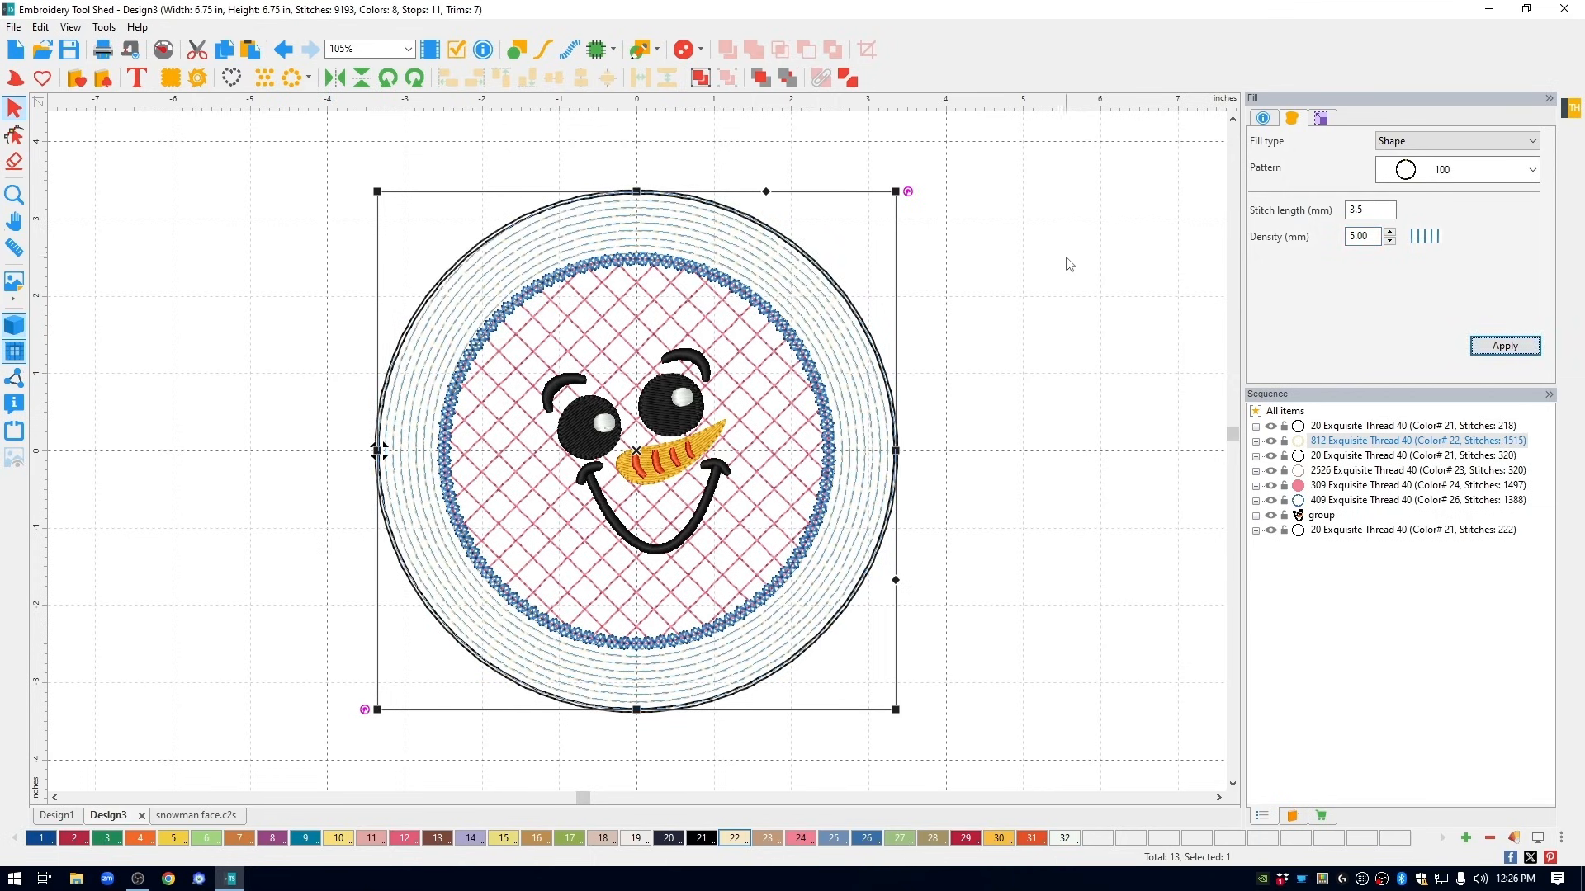
- Set the outer border fill's density to 8 mm and apply it
double_click(1357, 237)
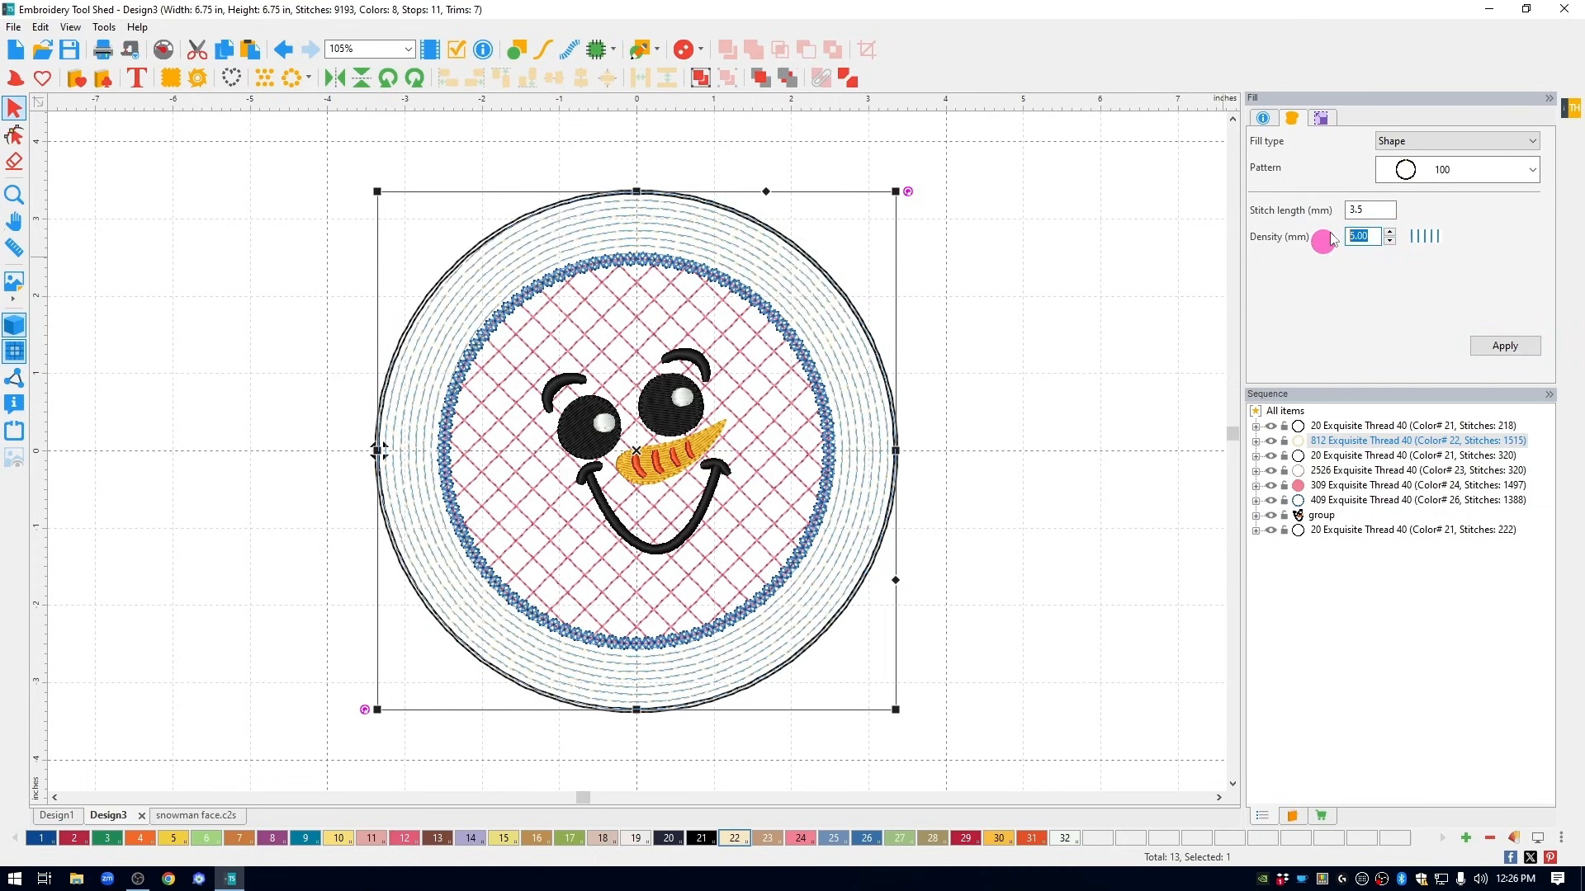
type("8")
left_click(1505, 345)
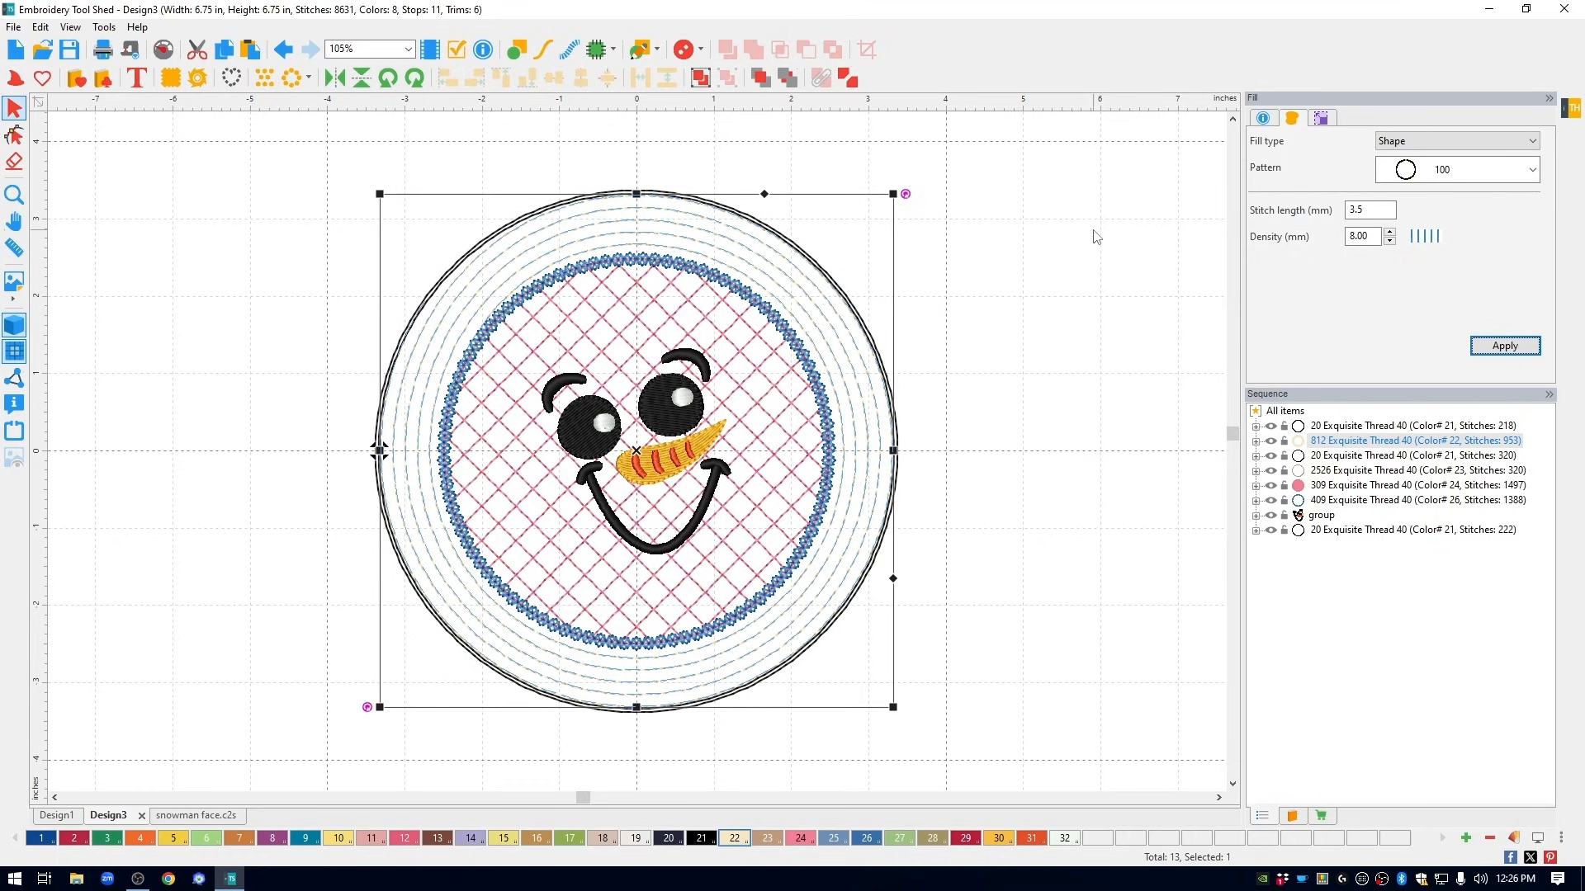
- Change the inner circle's grid fill to the Stippling type with the Hilbert pattern and a density of 5 mm
left_click(1377, 486)
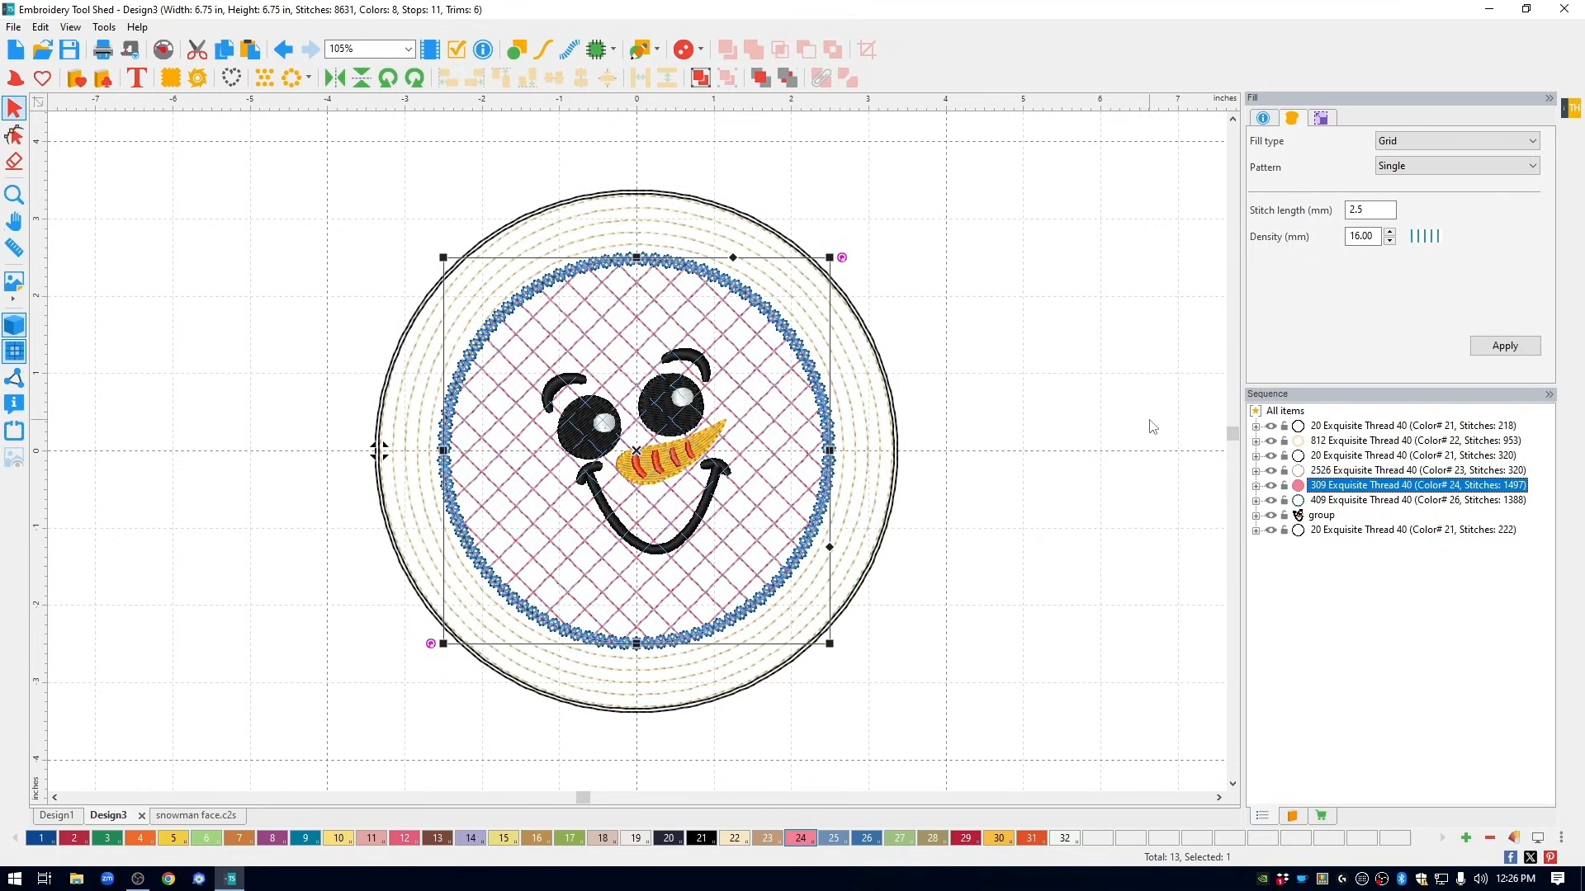
left_click(1455, 145)
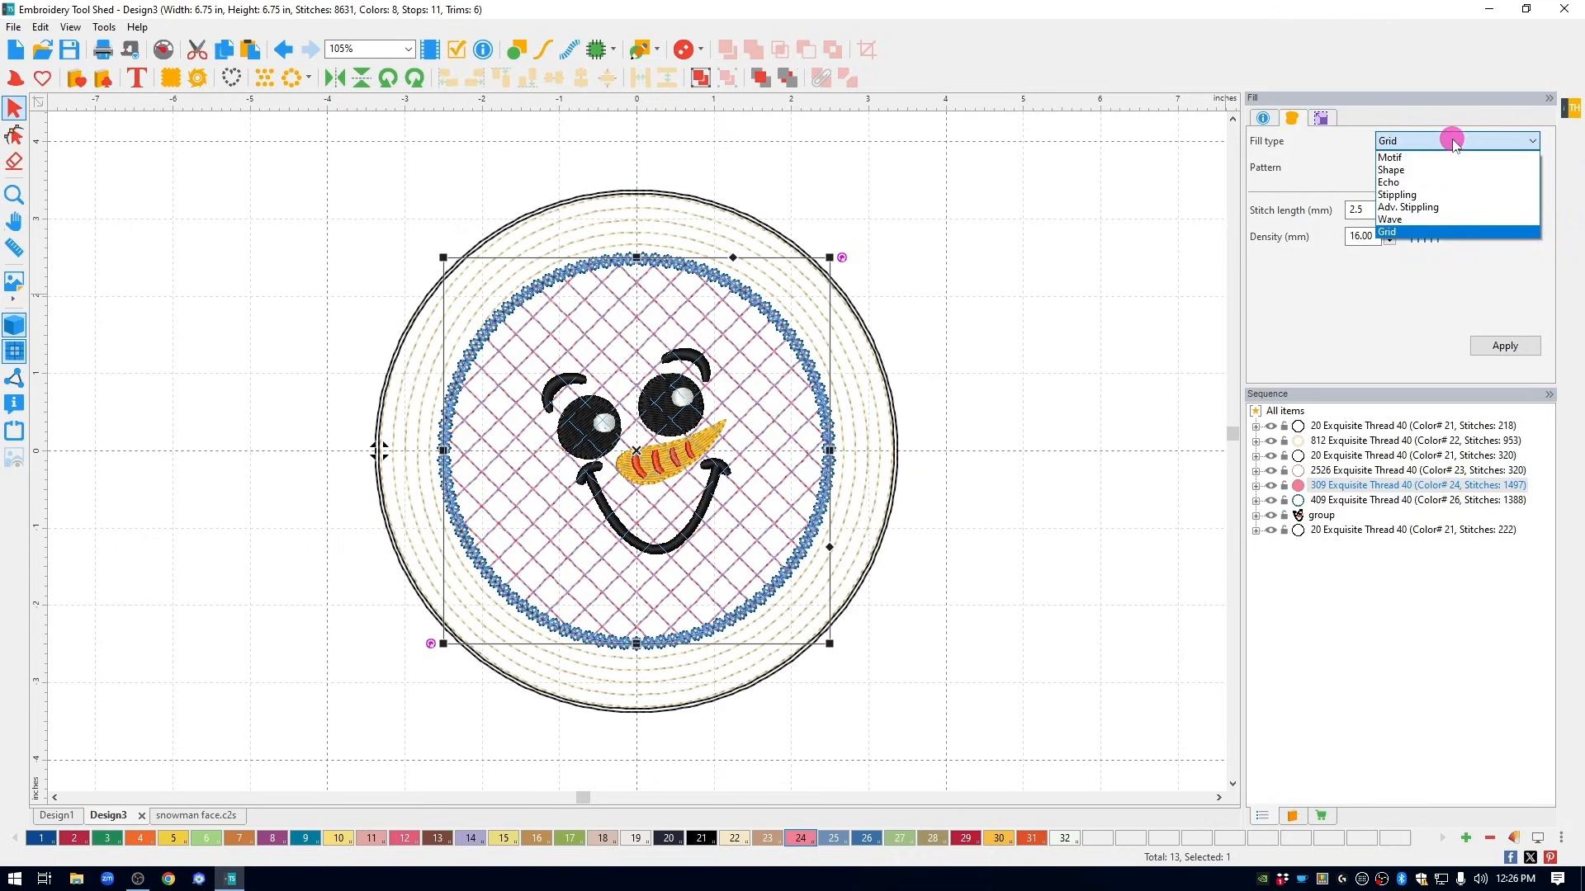
left_click(1444, 196)
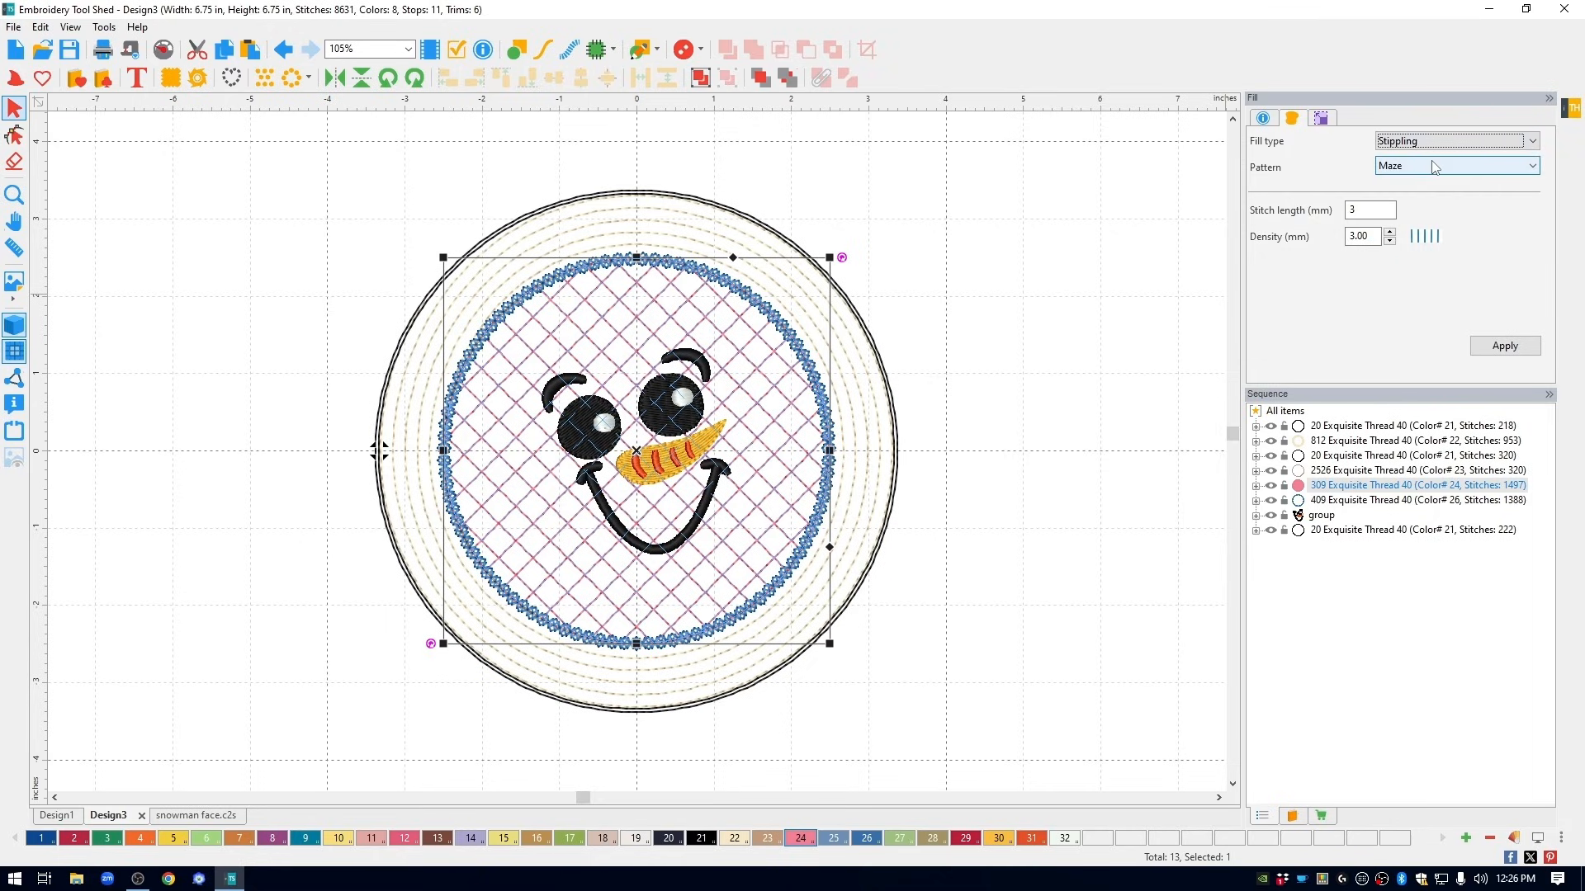
left_click(1434, 169)
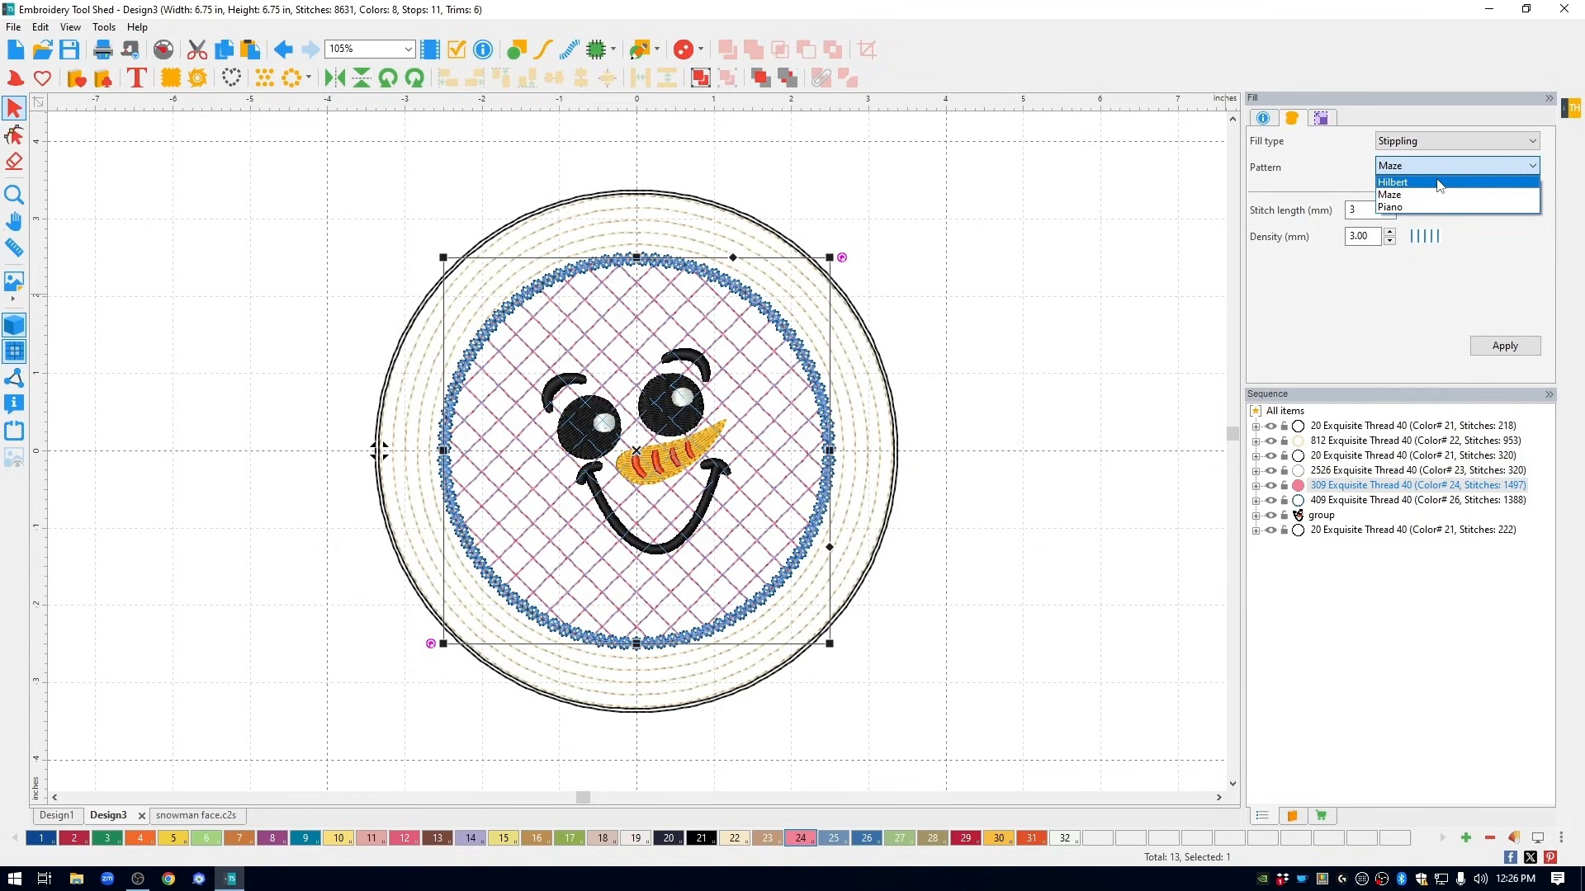
left_click(1439, 182)
double_click(1353, 236)
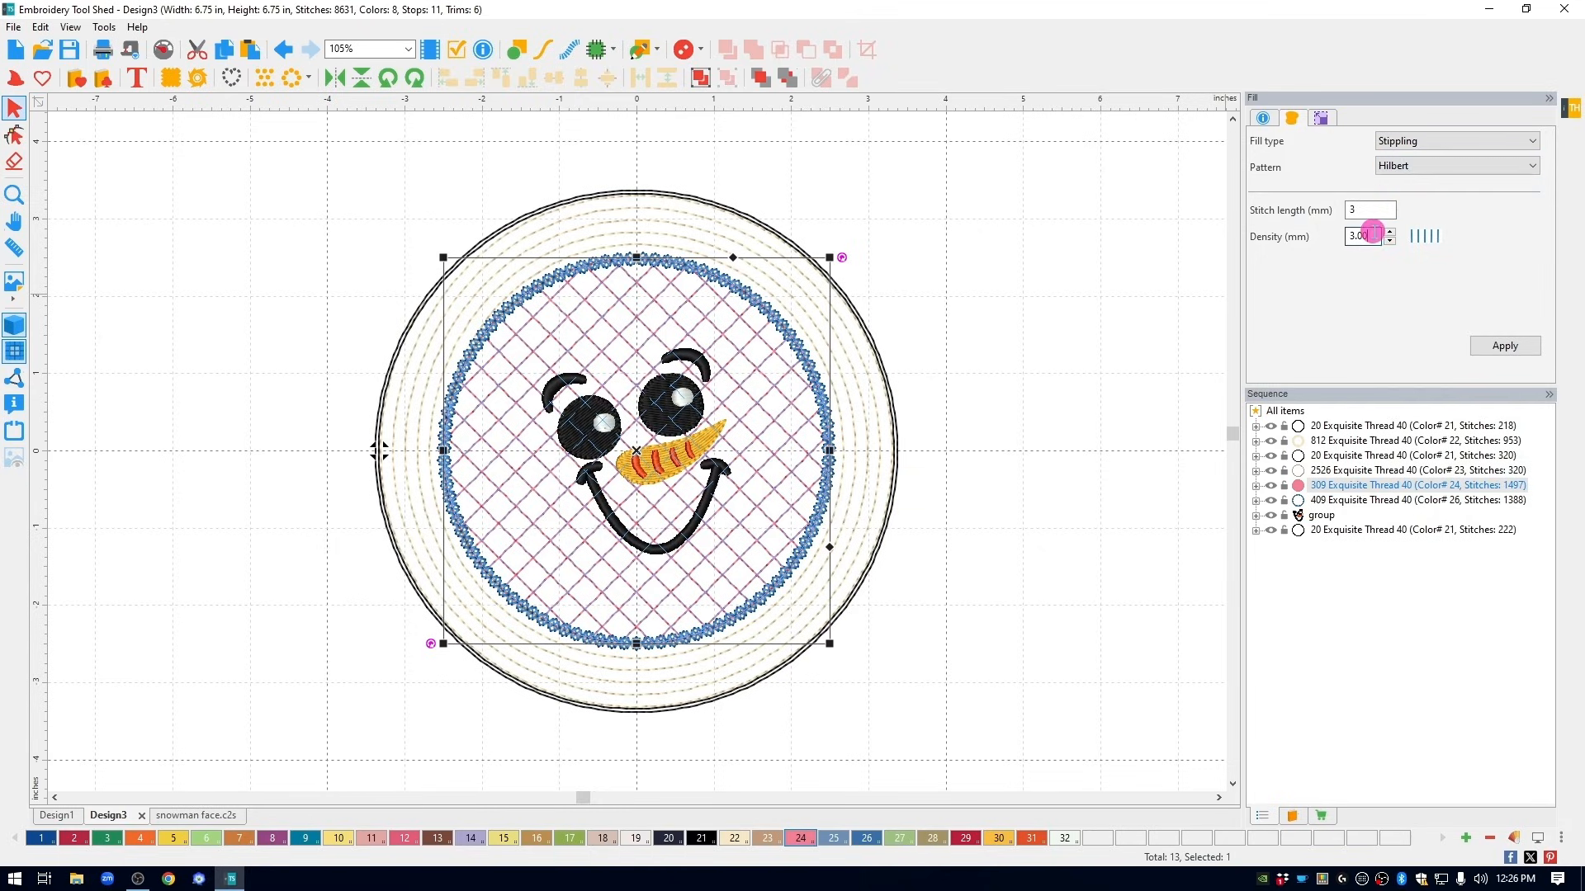
type("5")
left_click(1504, 345)
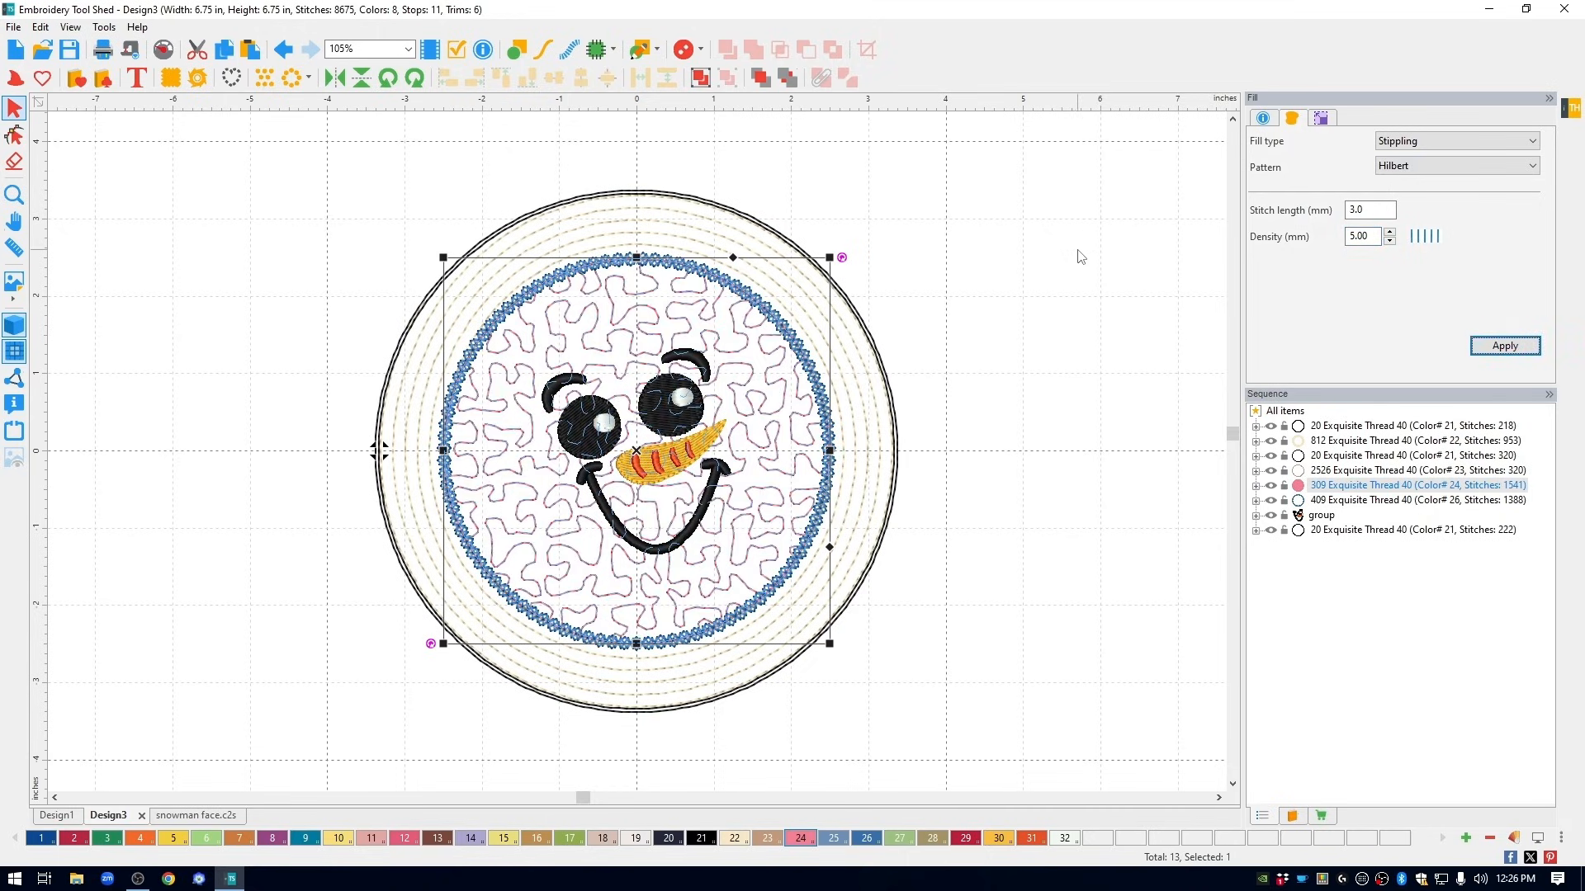
left_click(1393, 626)
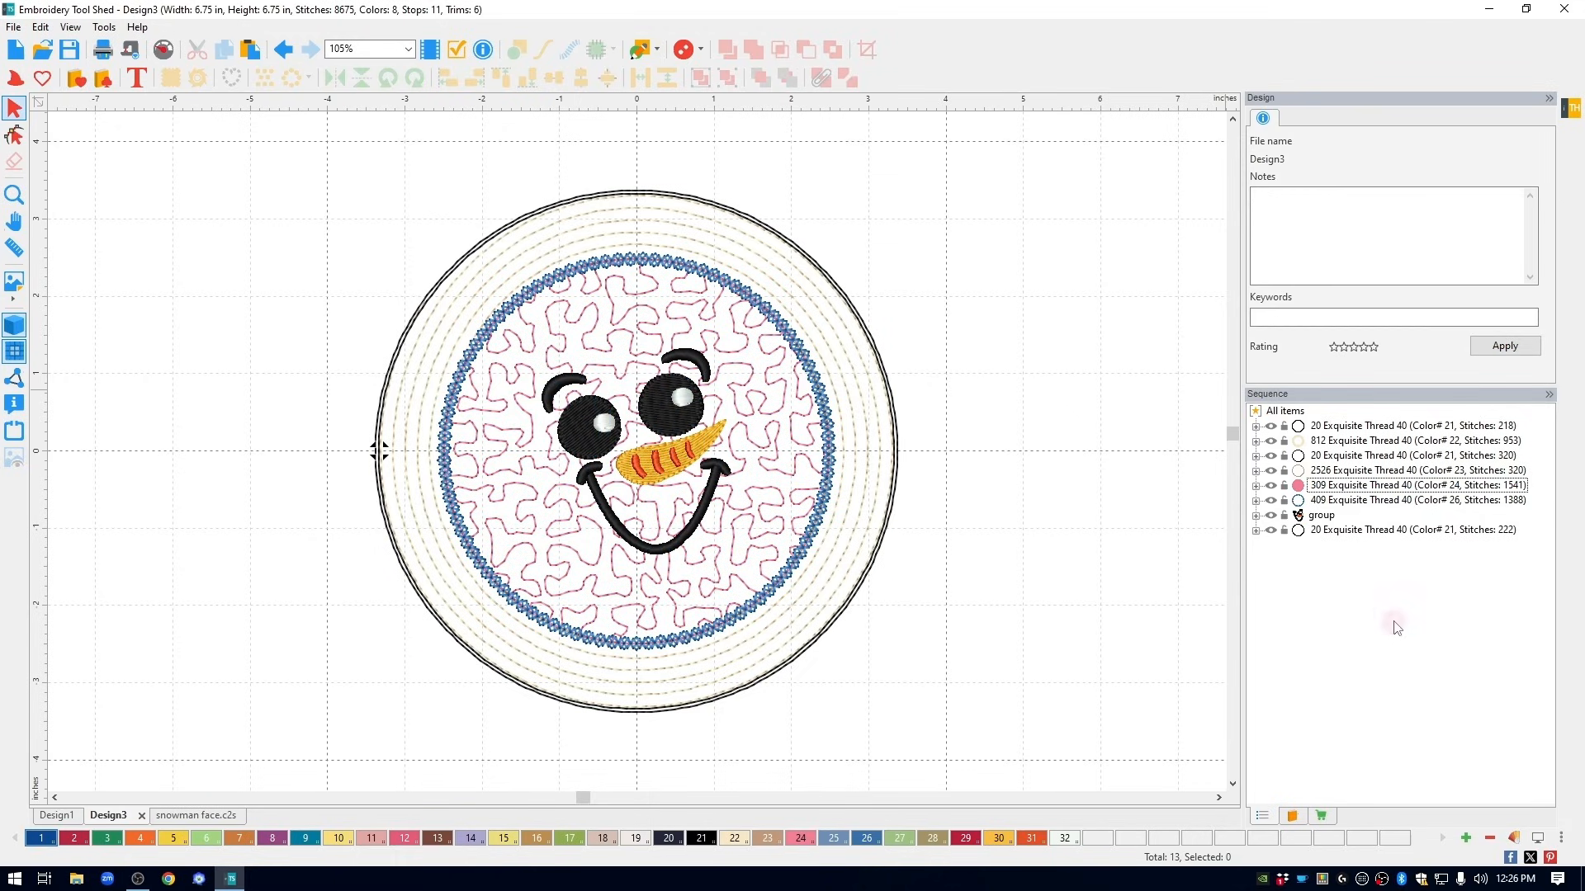
- Resize the snowman face group to a height of 3 in, keeping its aspect ratio
left_click(1321, 516)
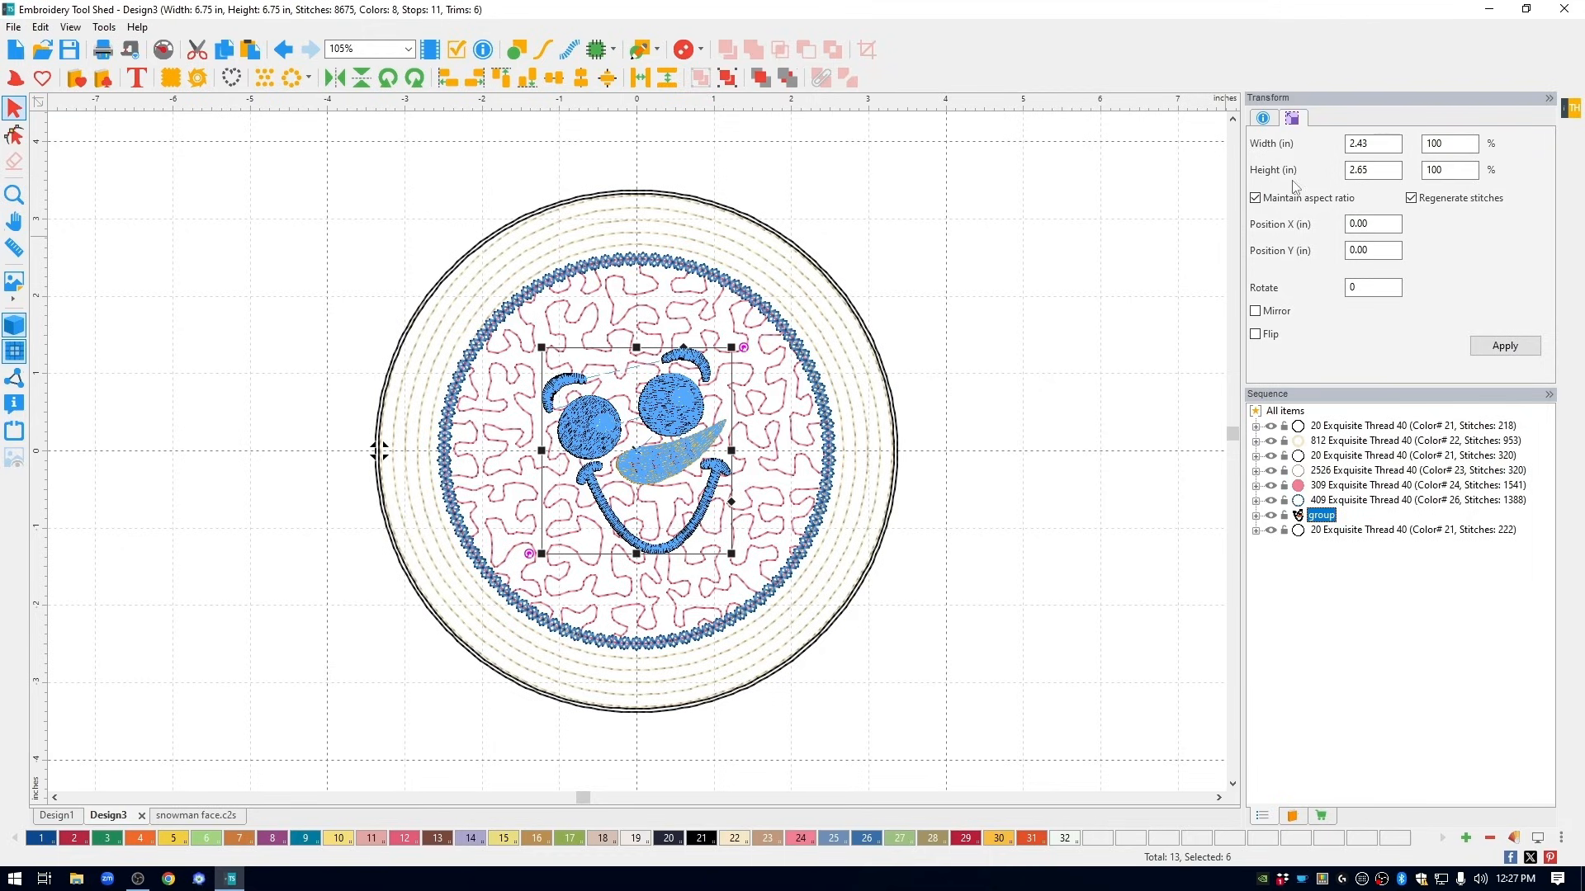
left_click(1391, 168)
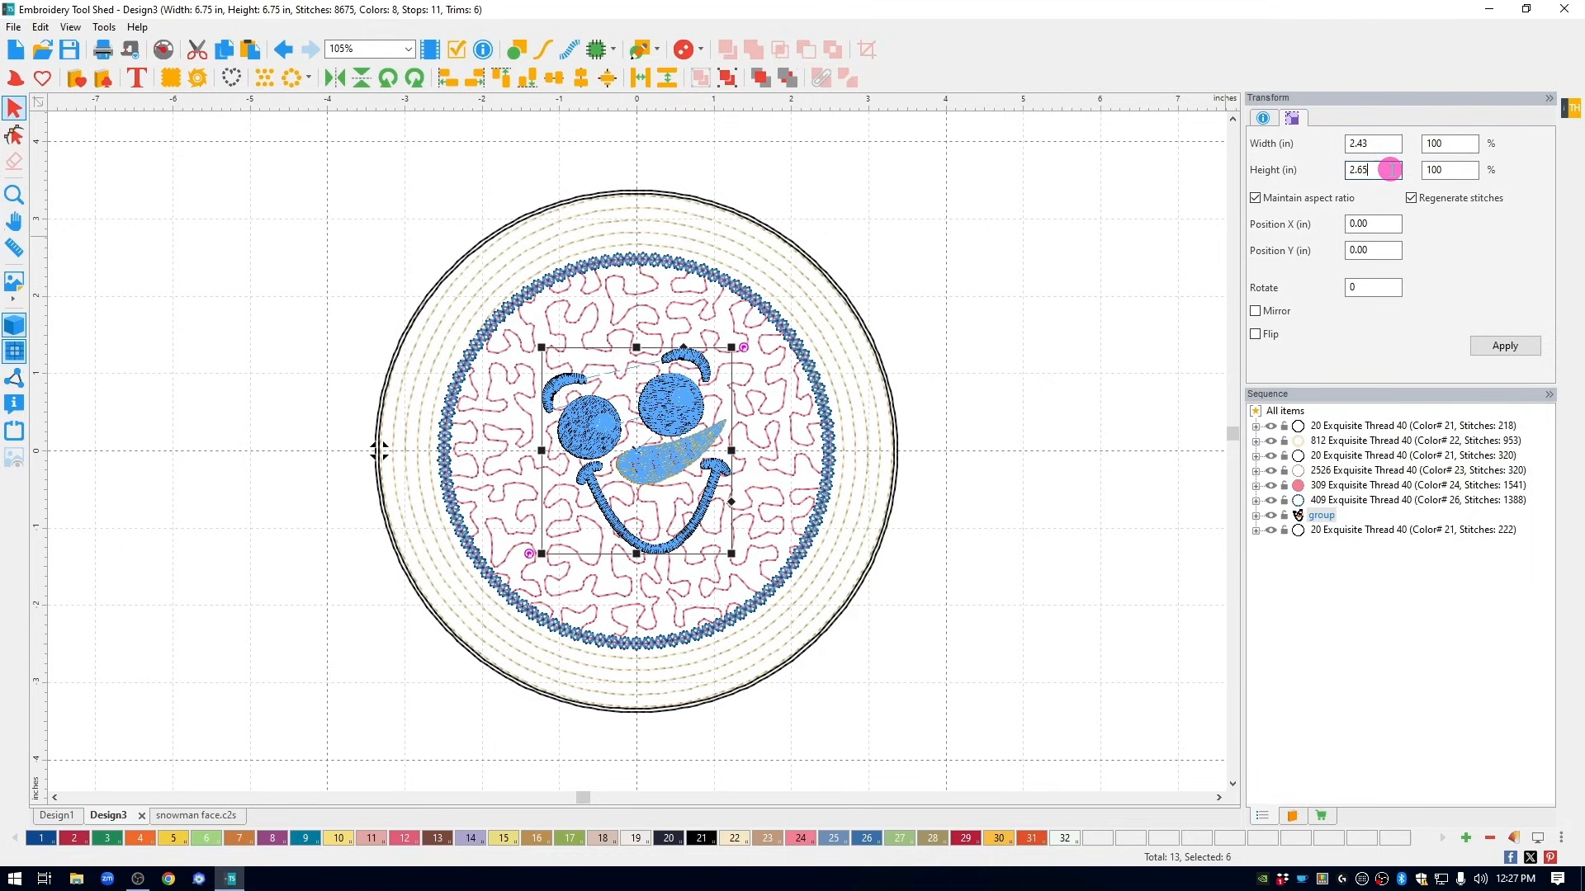
double_click(1358, 169)
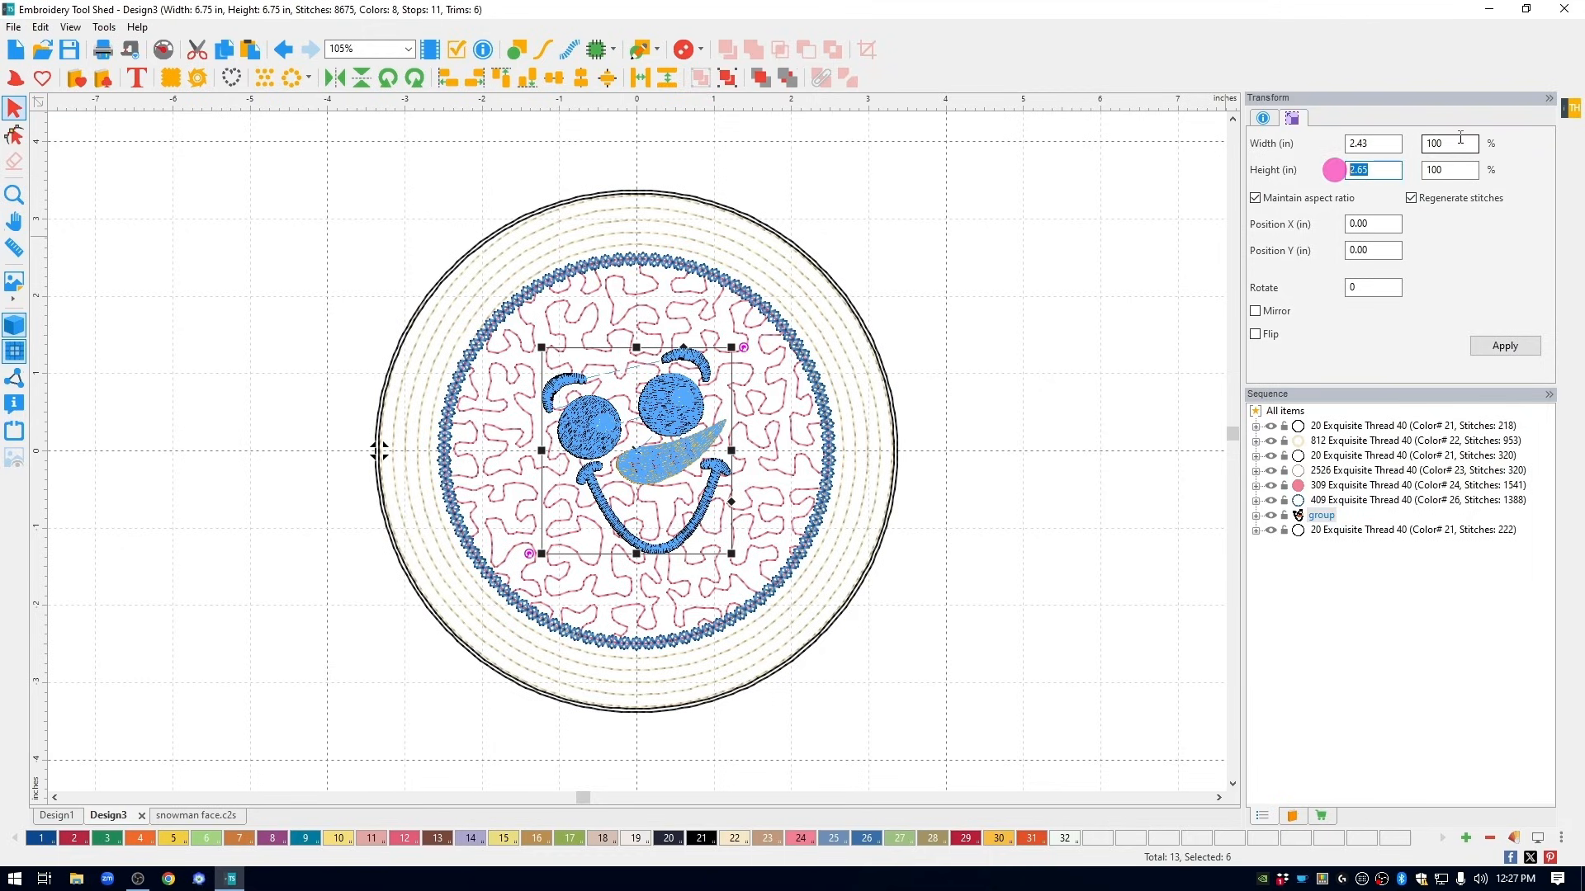
type("3")
left_click(1519, 346)
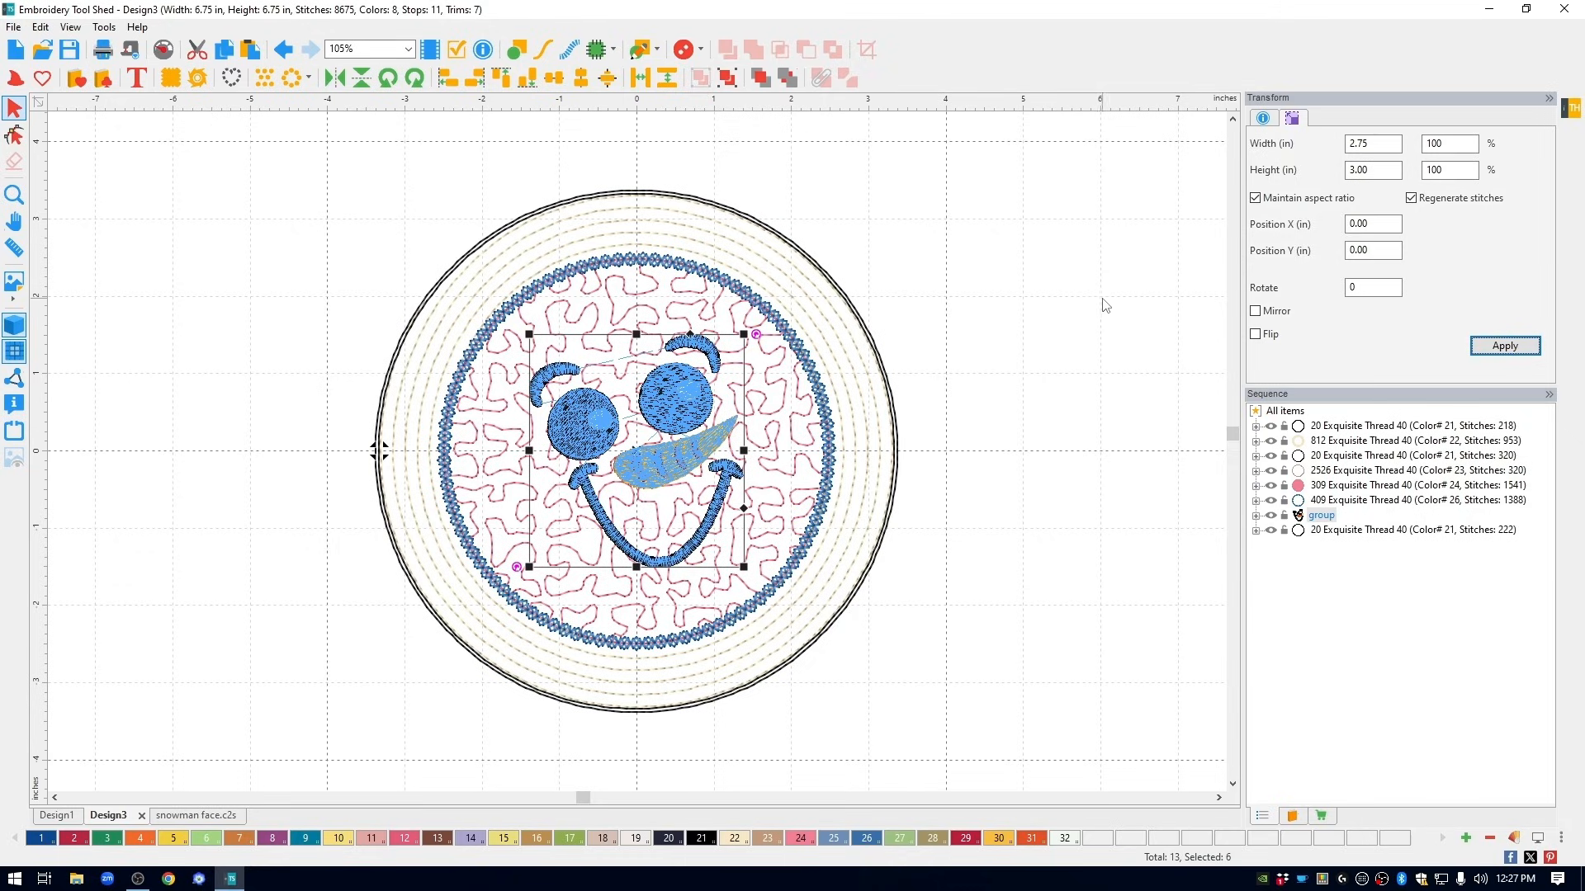
- Convert the blue decorative ring around the inner circle to a Steil stitch
left_click(1318, 501)
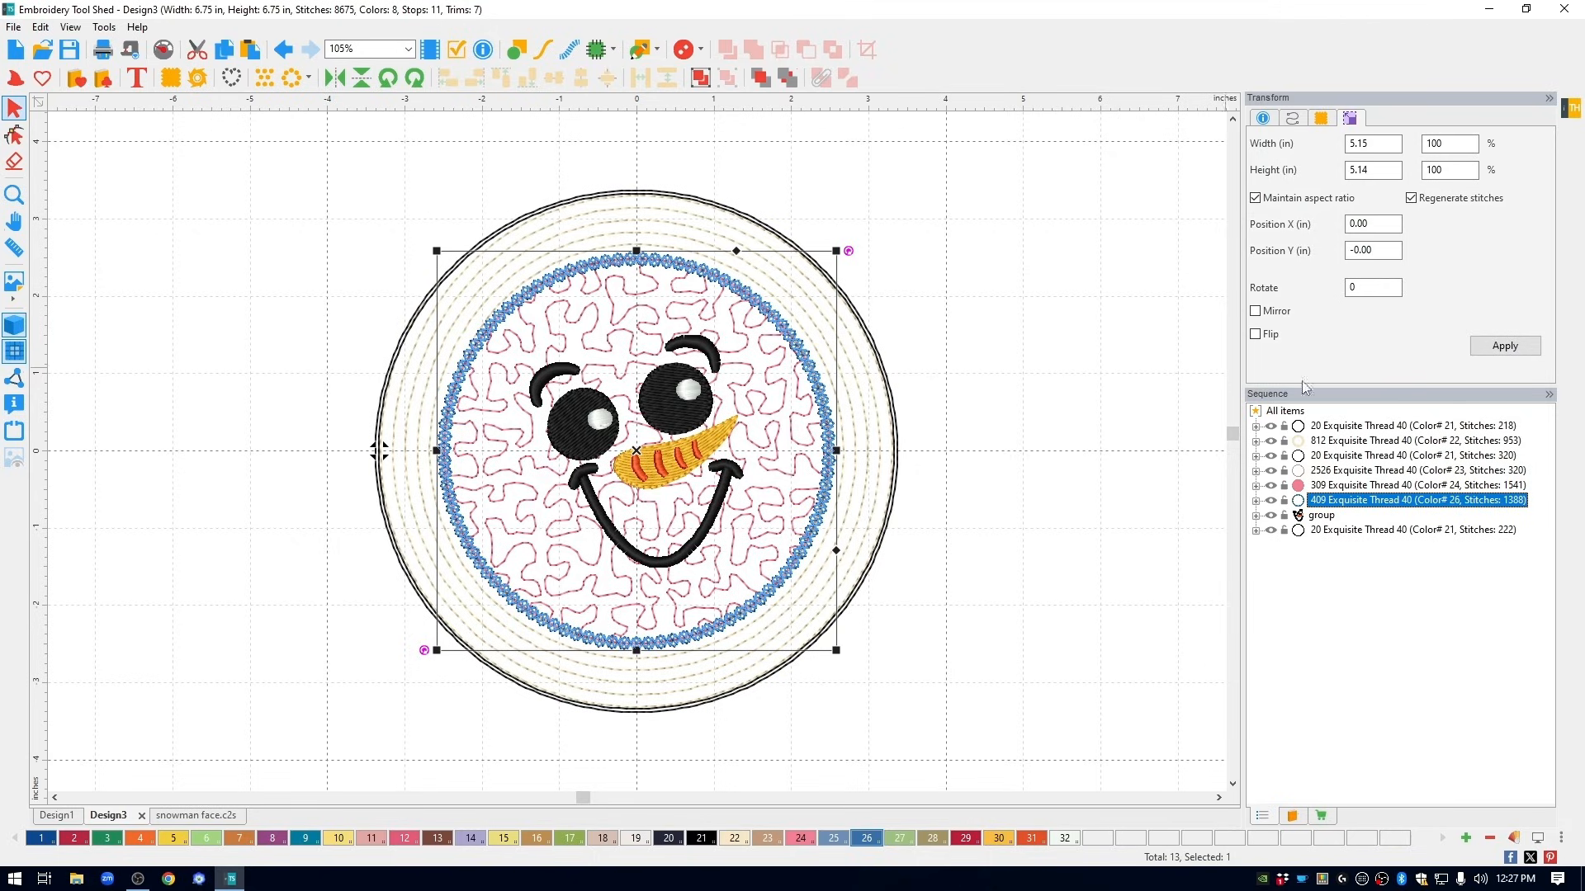
right_click(821, 404)
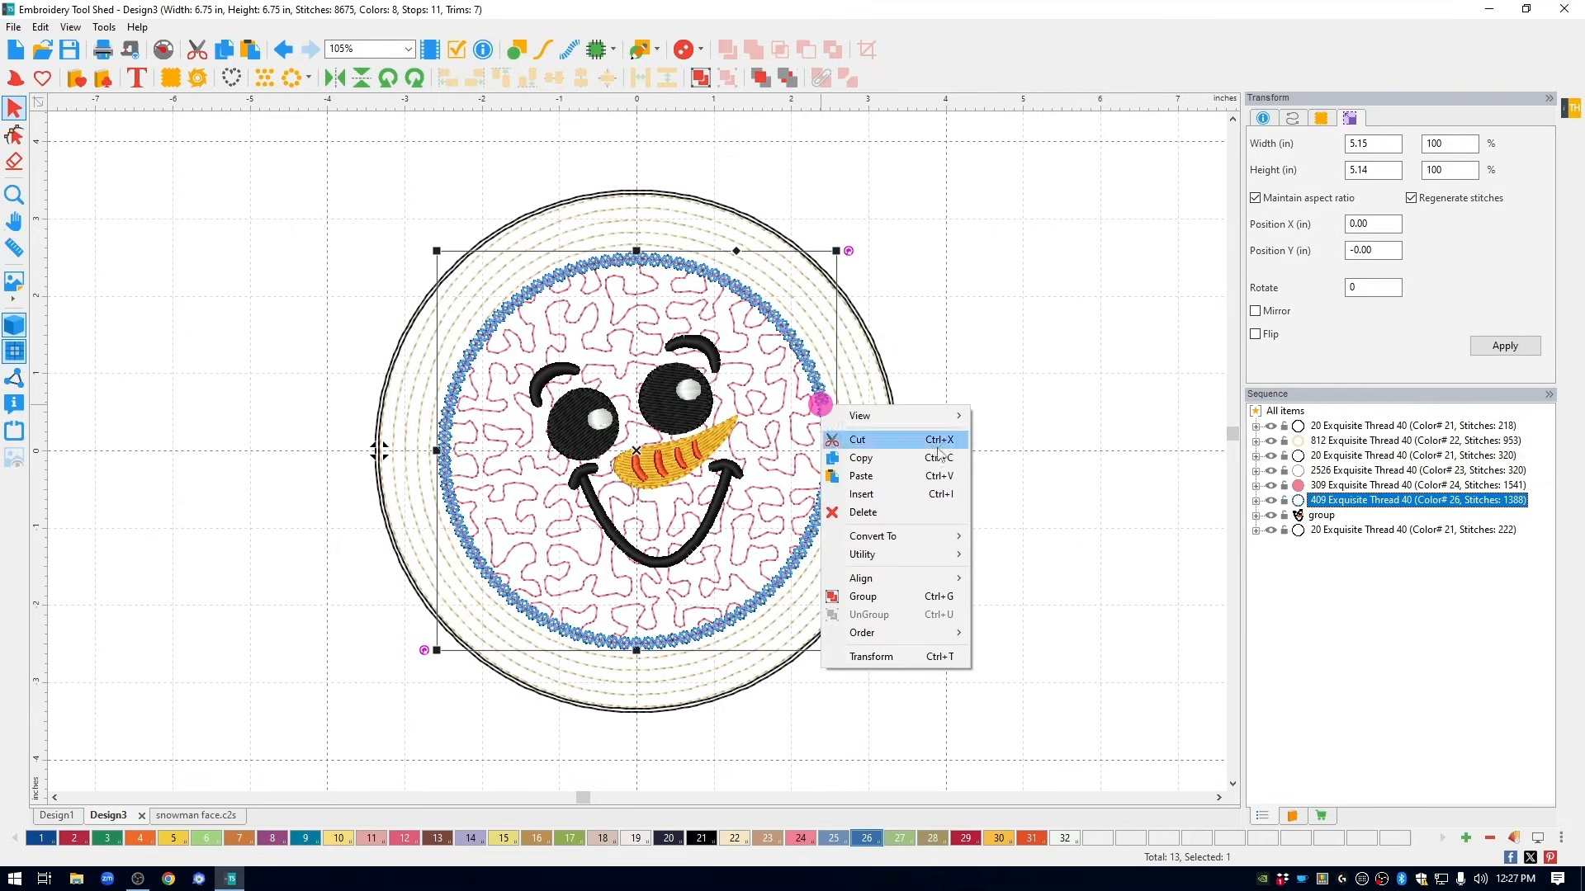
mouse_move(875, 537)
left_click(1028, 554)
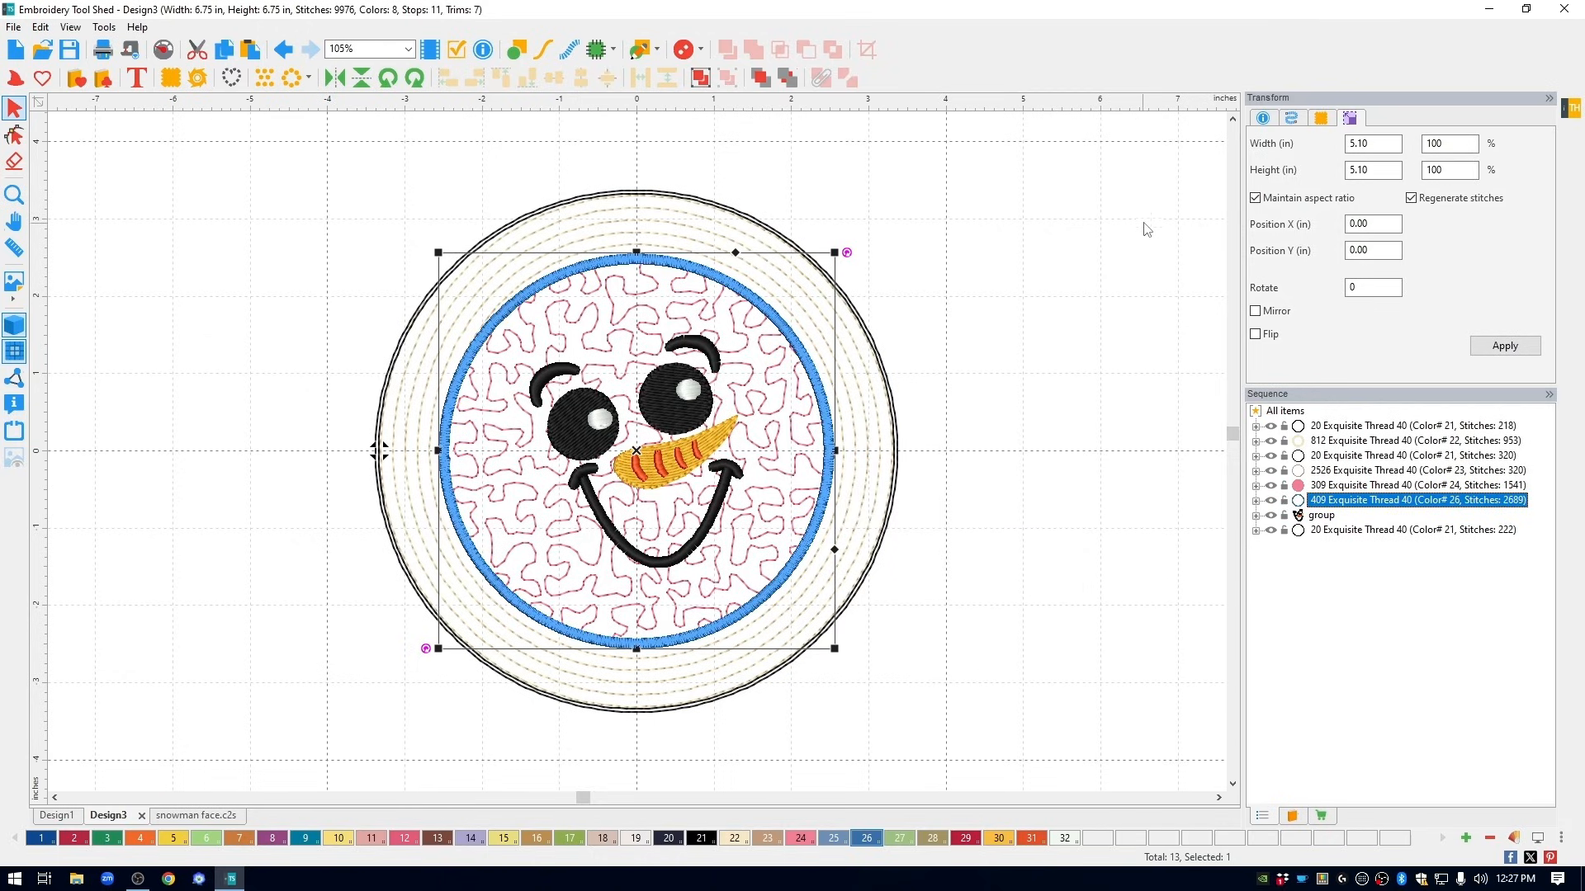
- Set the blue ring's Steil width to 4.2 mm and apply it
left_click(1294, 118)
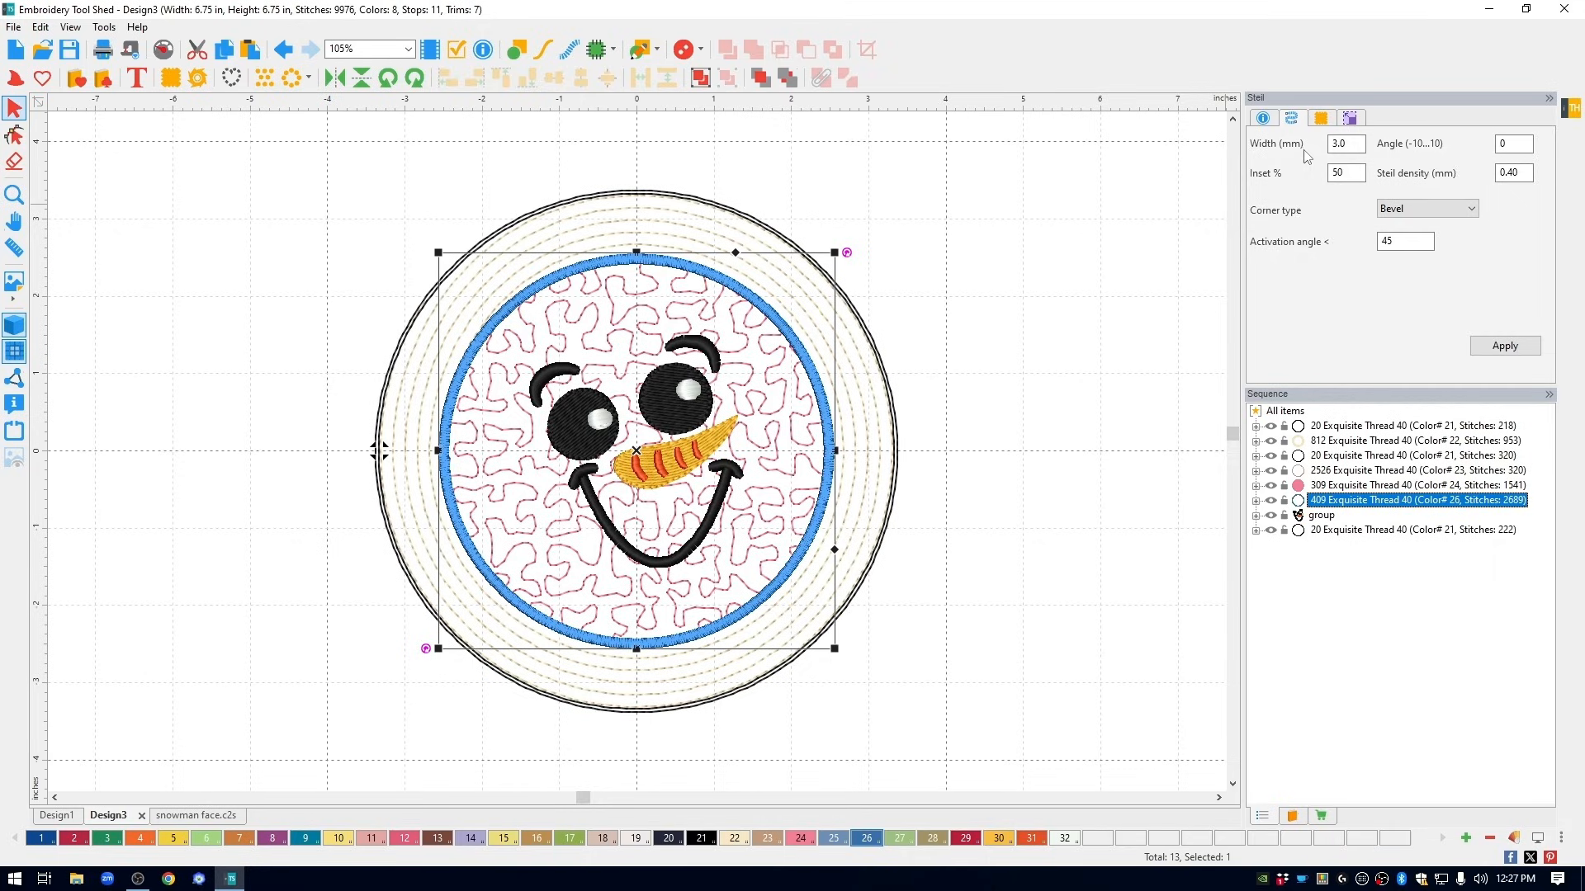
left_click(1357, 145)
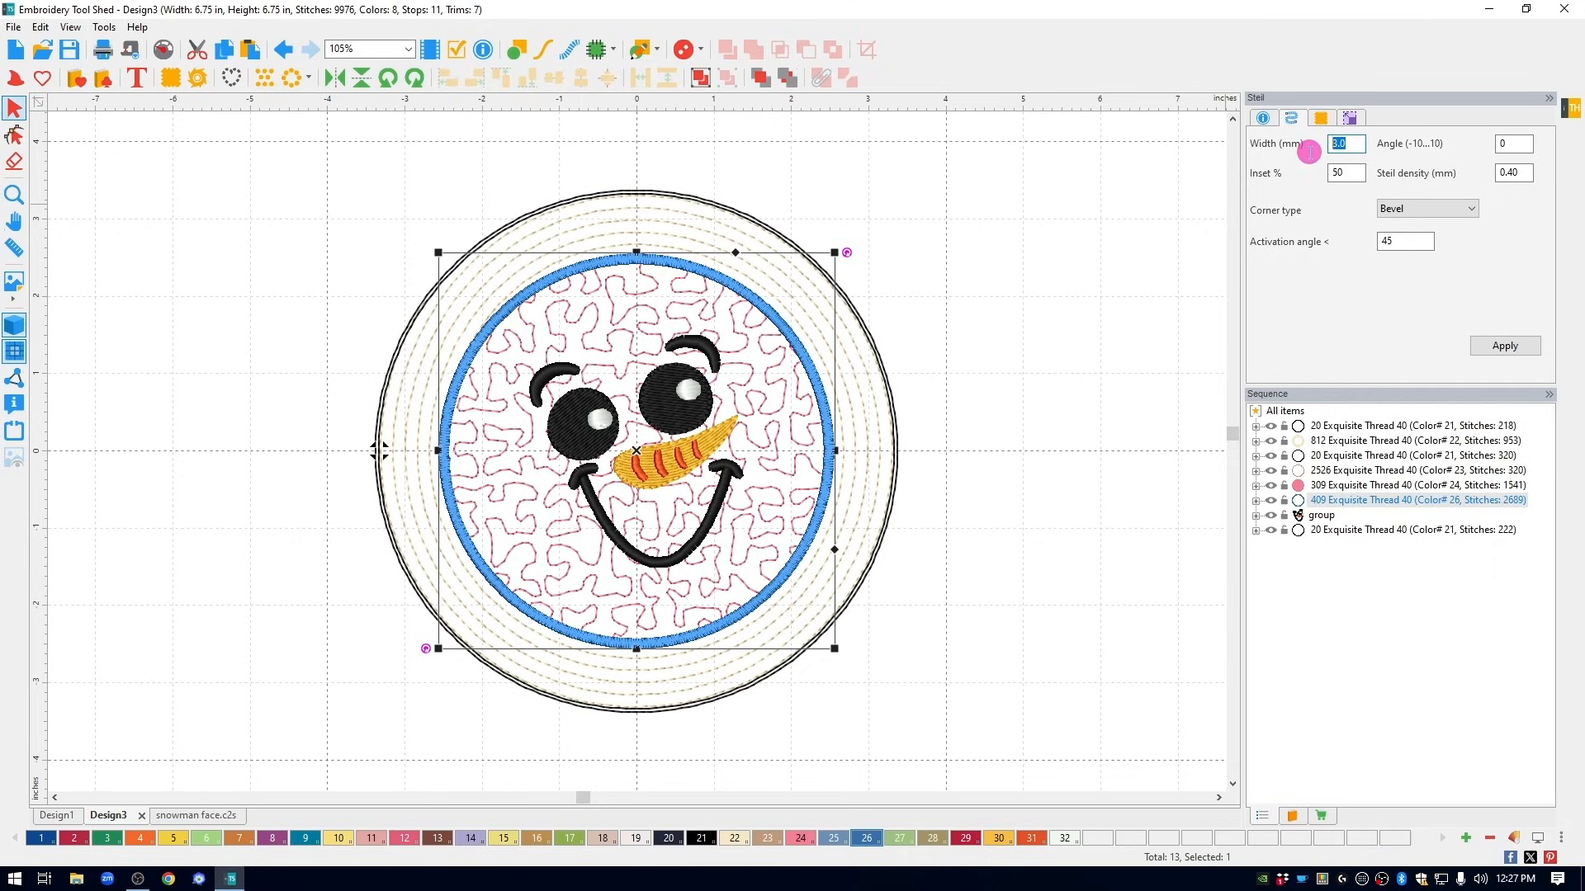
type("4.2")
left_click(1506, 346)
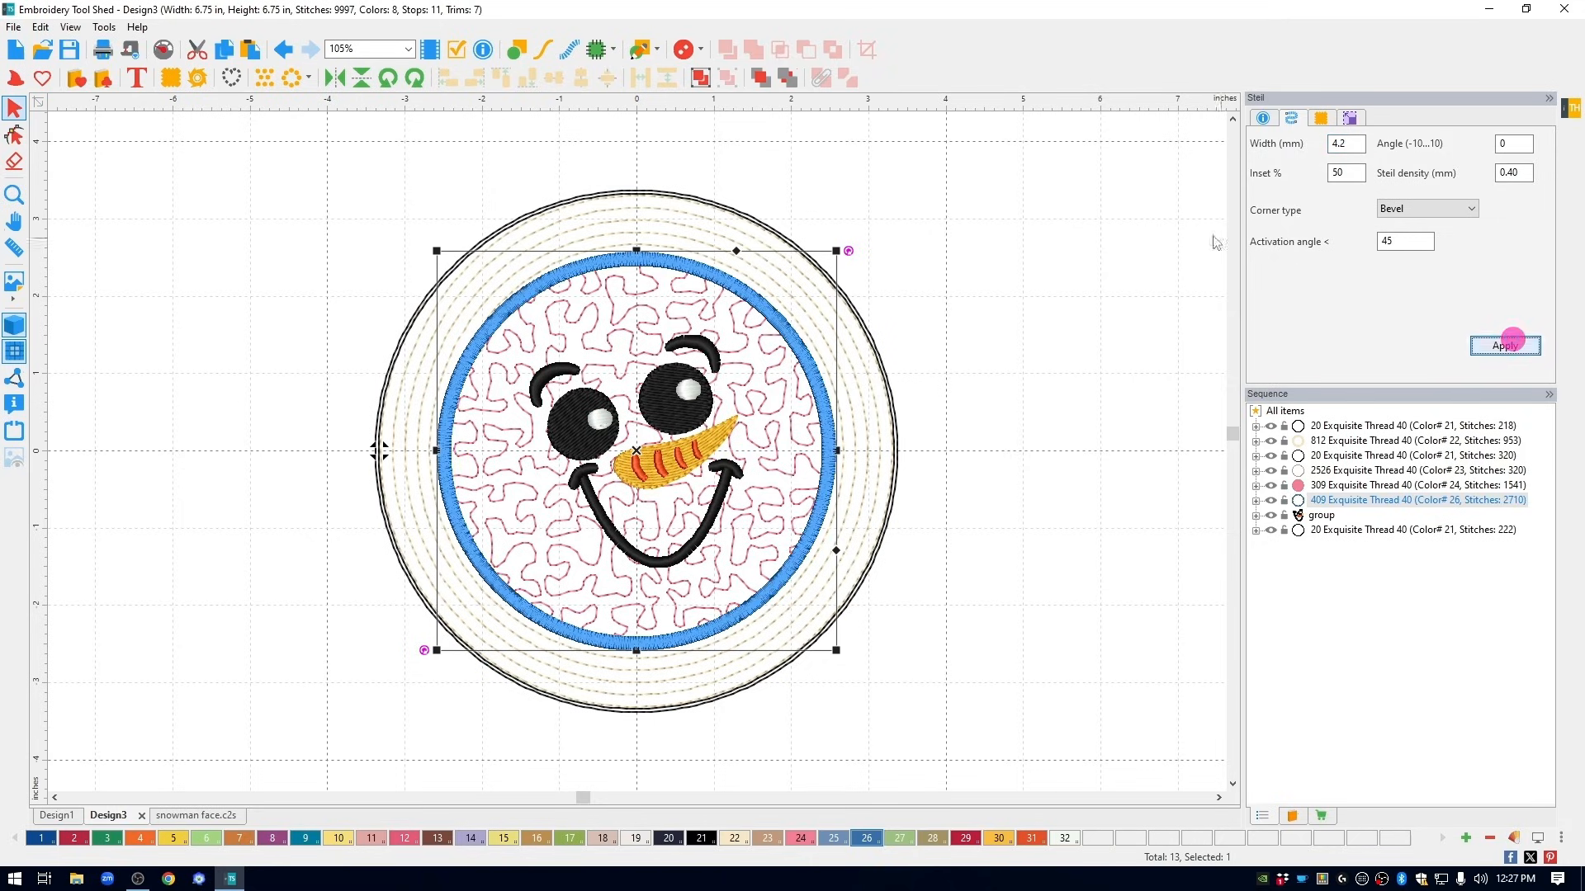
left_click(1083, 254)
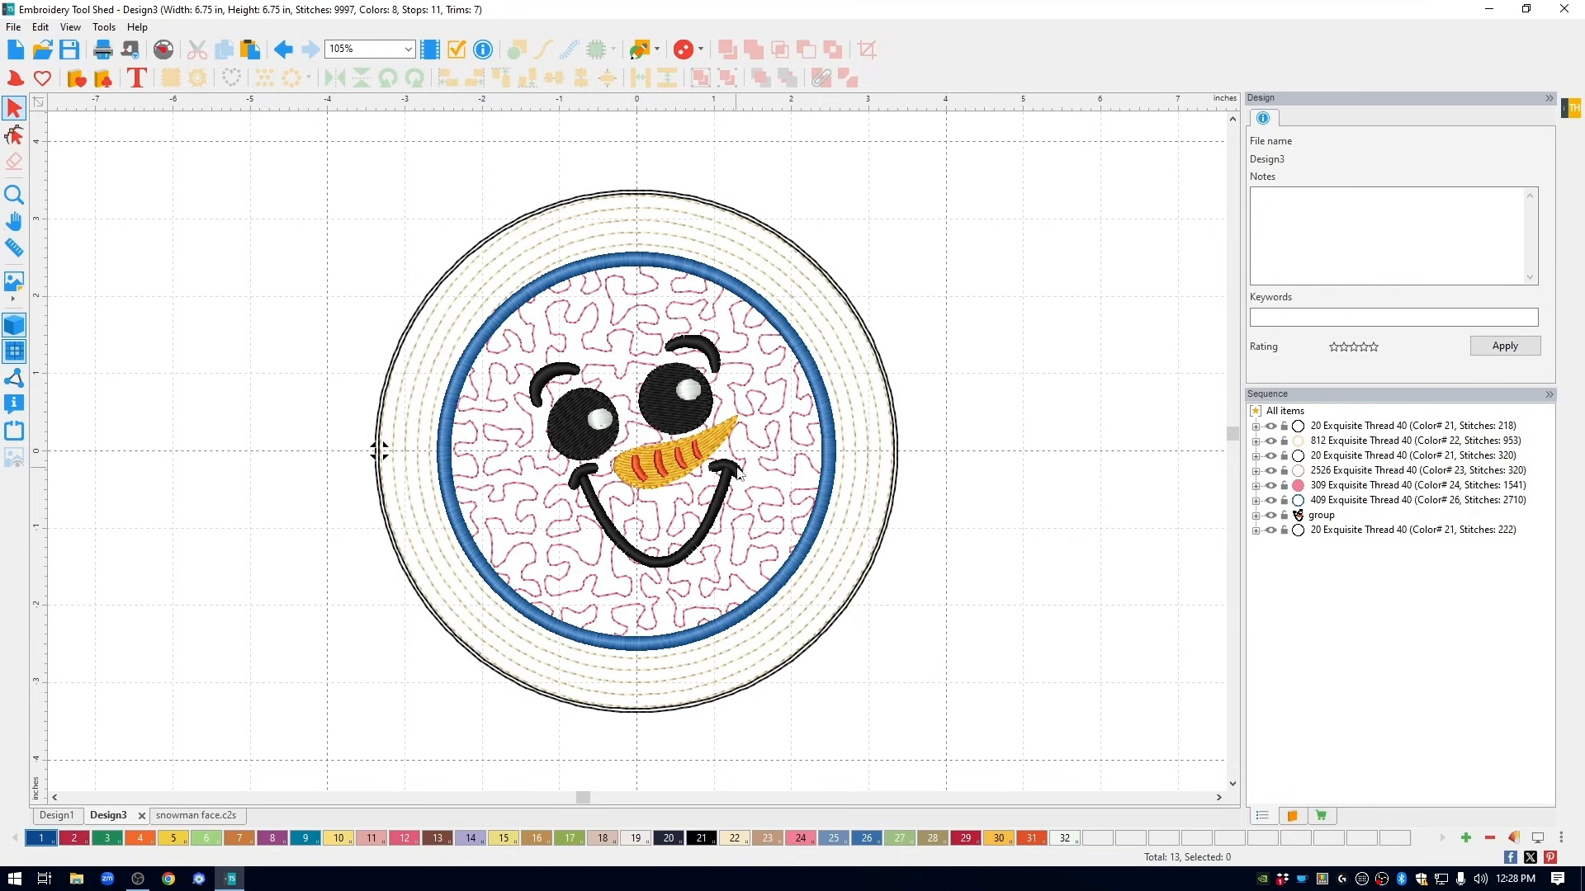
- Recolor the stippling fill behind the snowman face with Pearl, thread color 19
left_click(776, 454)
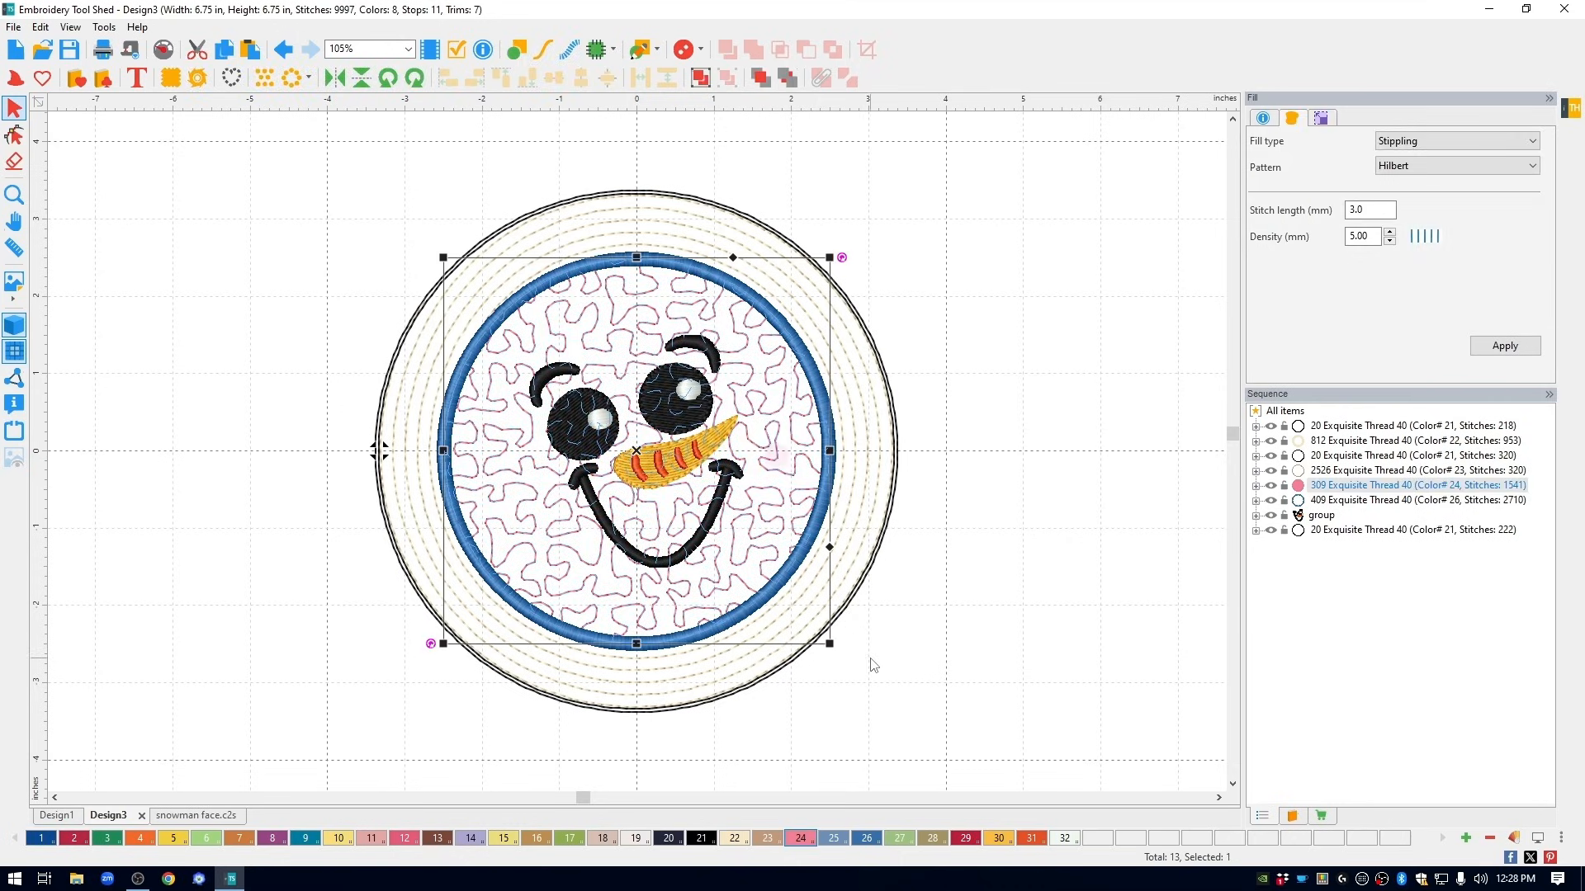
left_click(638, 838)
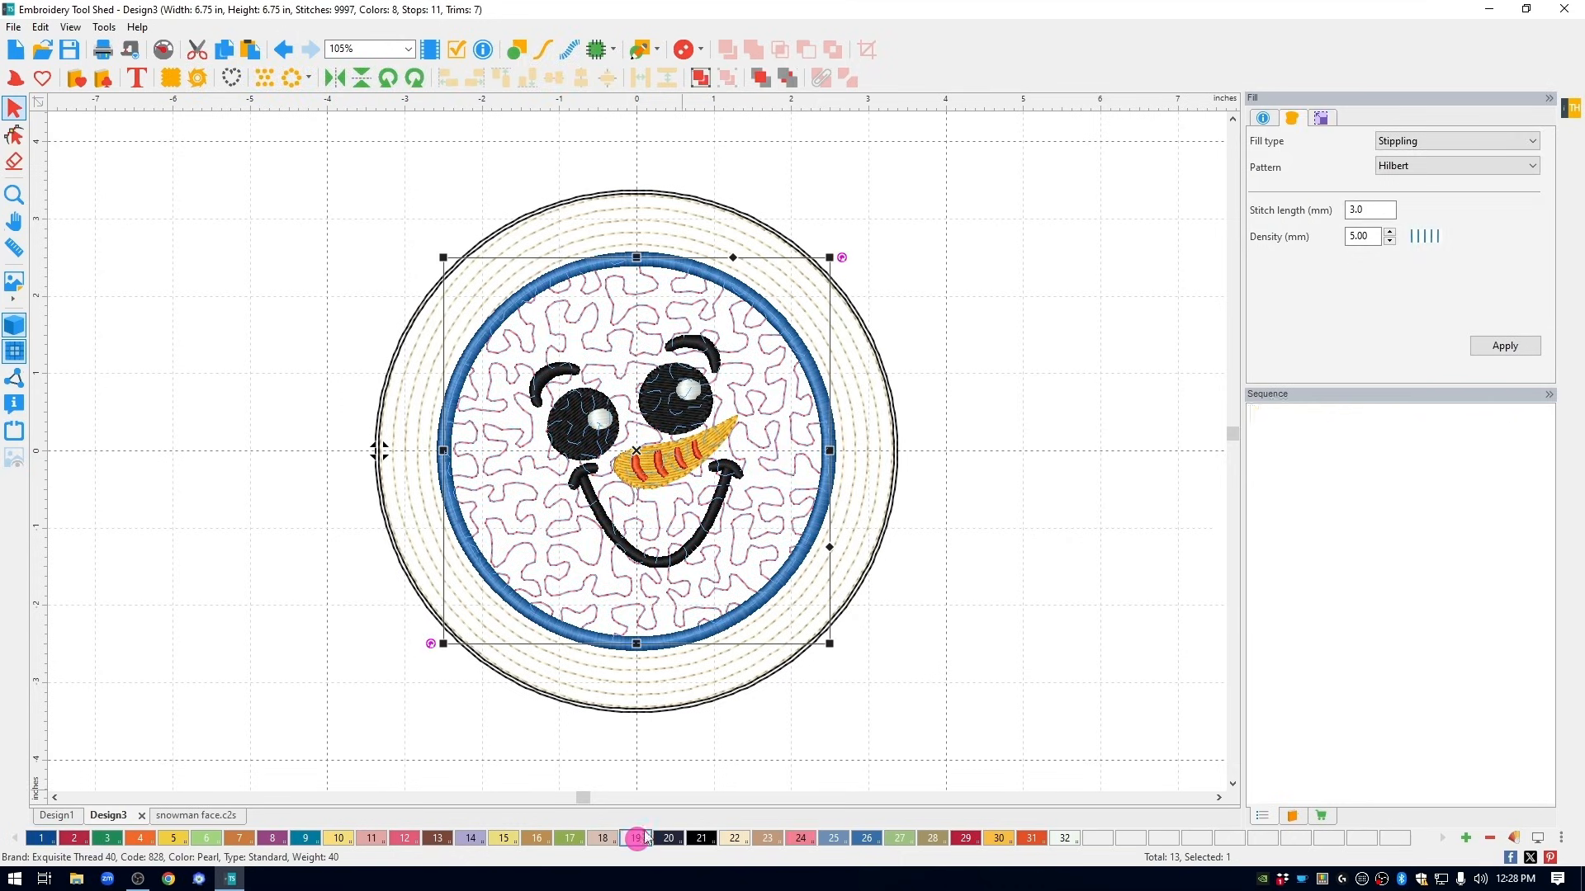
left_click(1086, 430)
- Recolor the Steil ring around the face with Spa Blue, thread color 25
left_click(1302, 499)
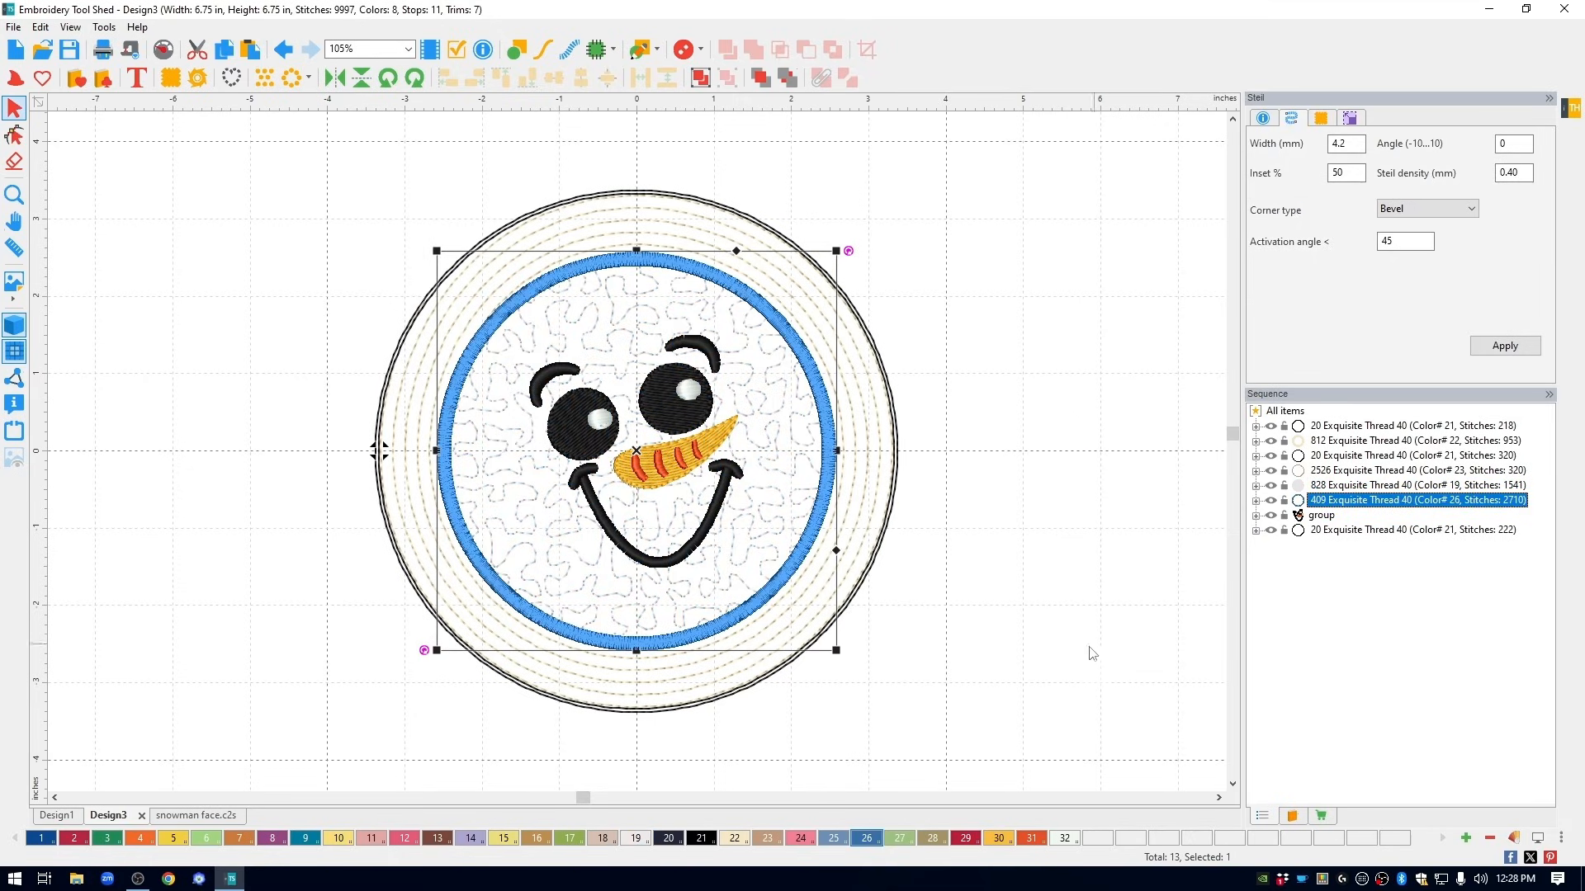
left_click(834, 839)
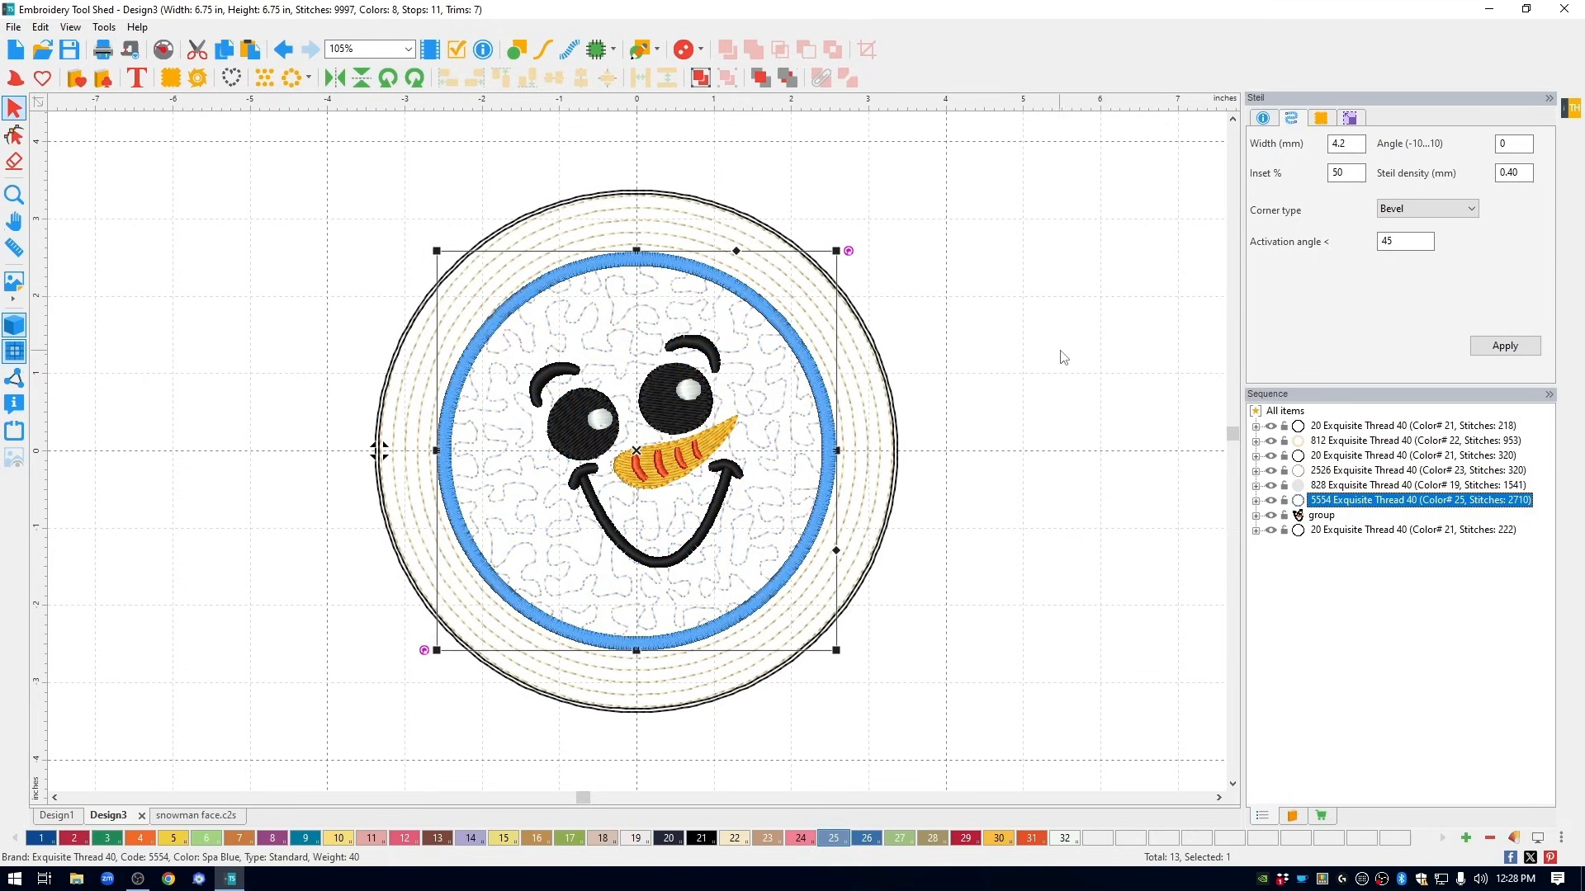
left_click(1073, 333)
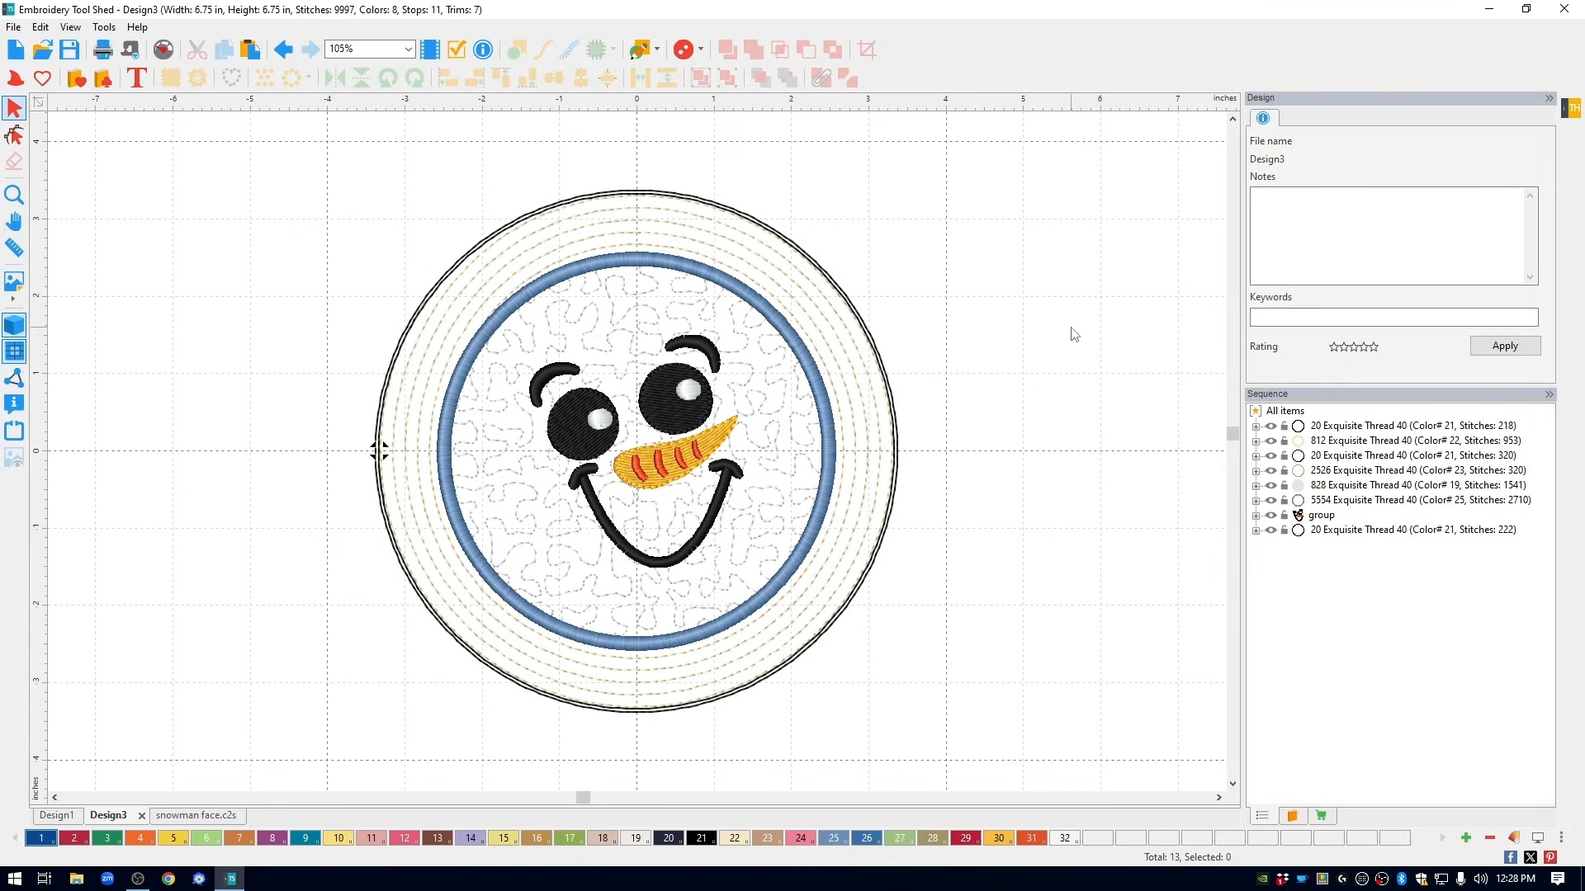
left_click(1007, 353)
- Save the design to the Desktop as "Snowman mat 7x7" in the Inspiration Series C2S format
left_click(16, 28)
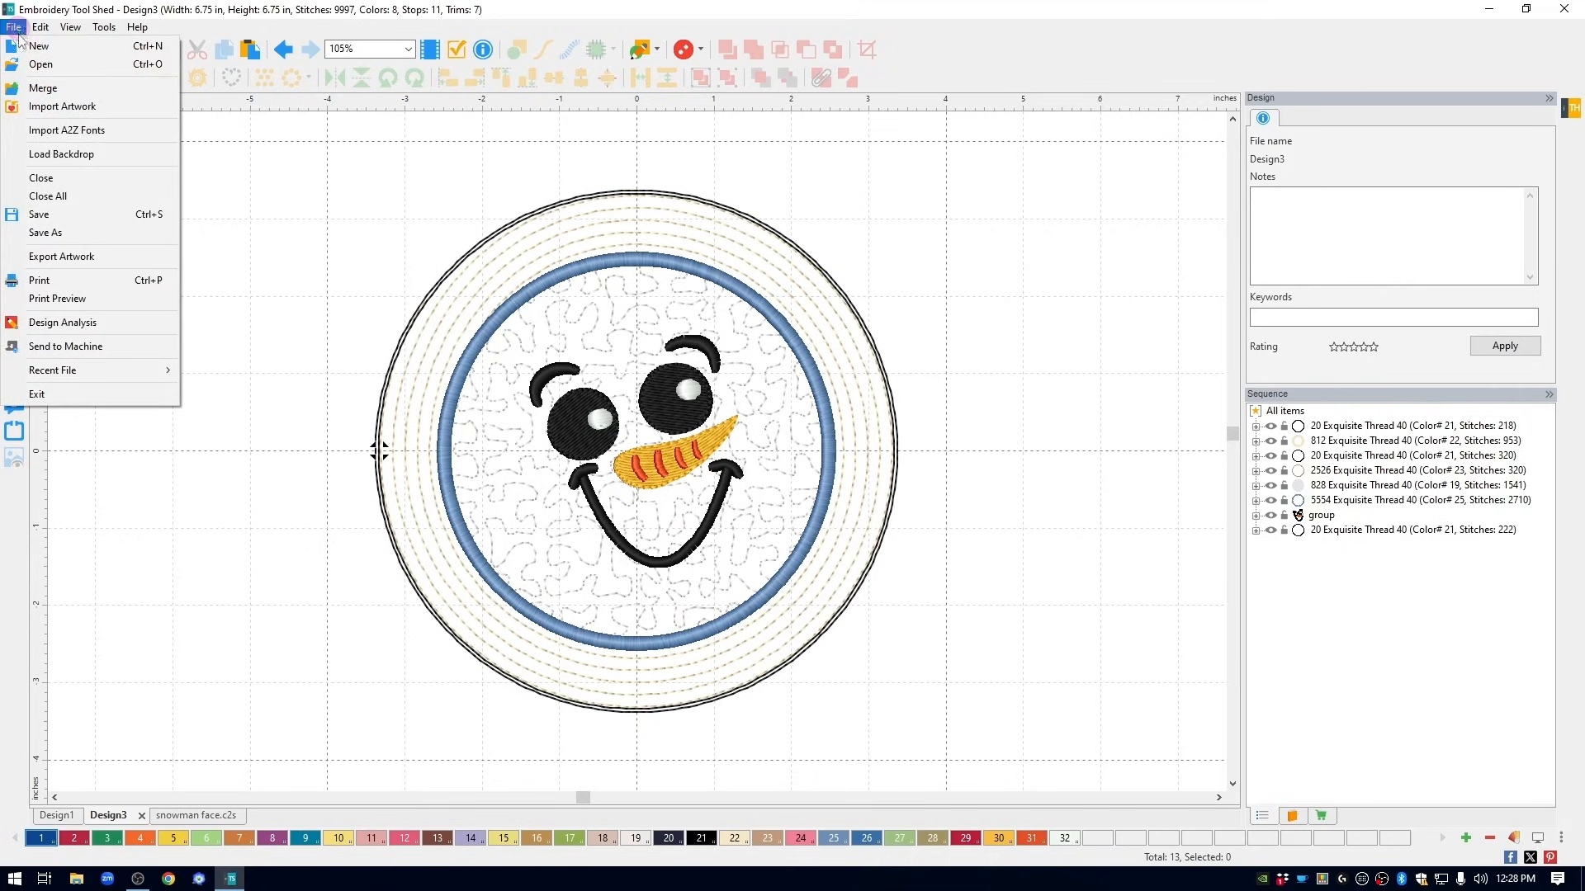
left_click(87, 232)
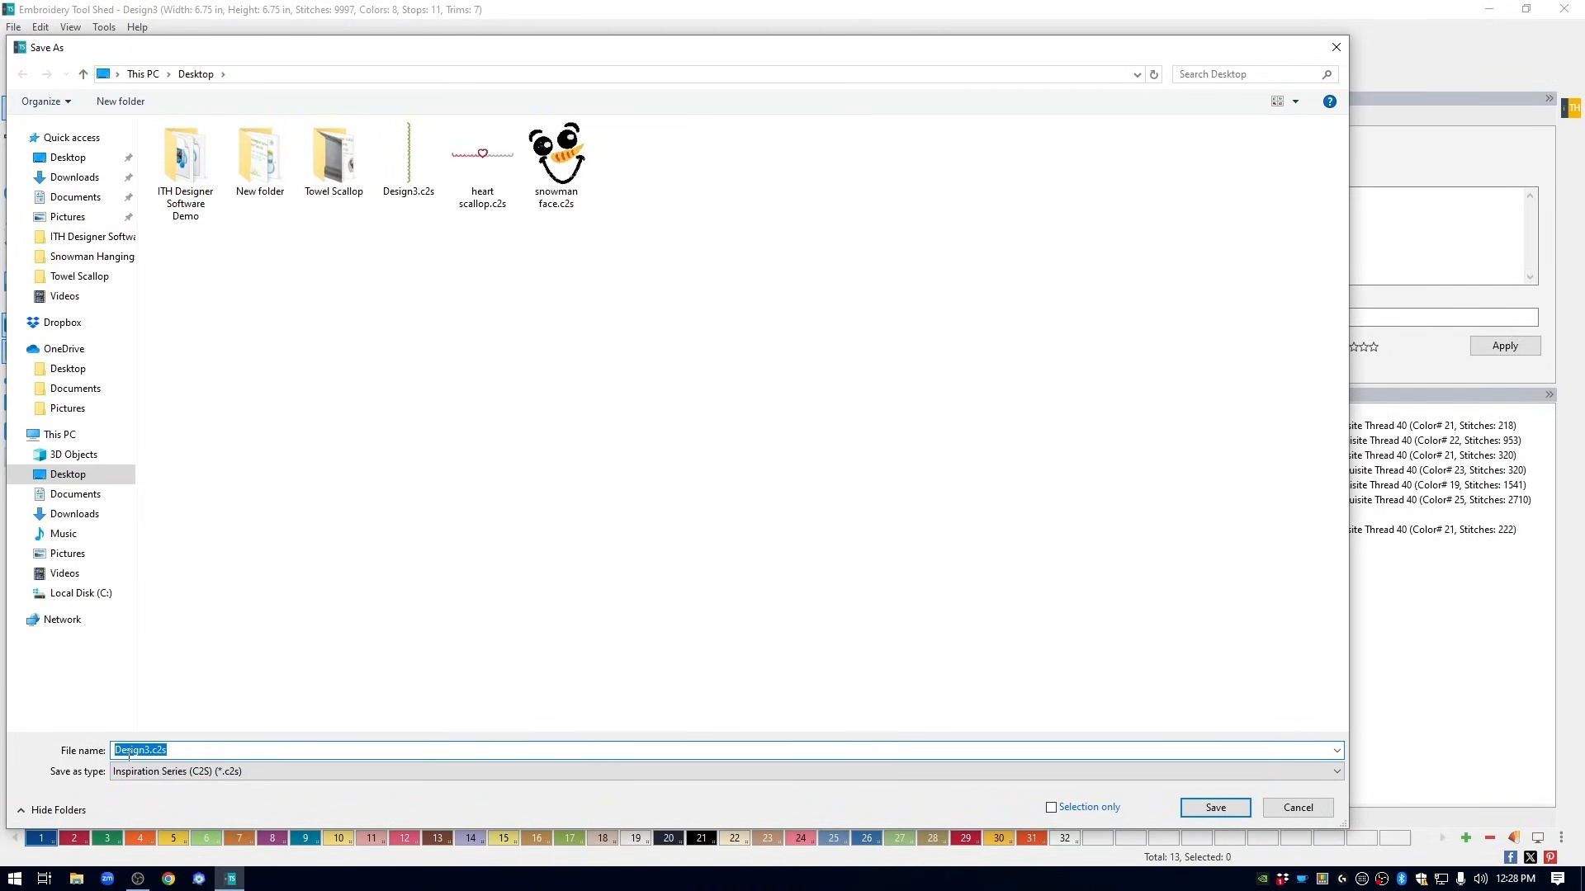
type("Sn")
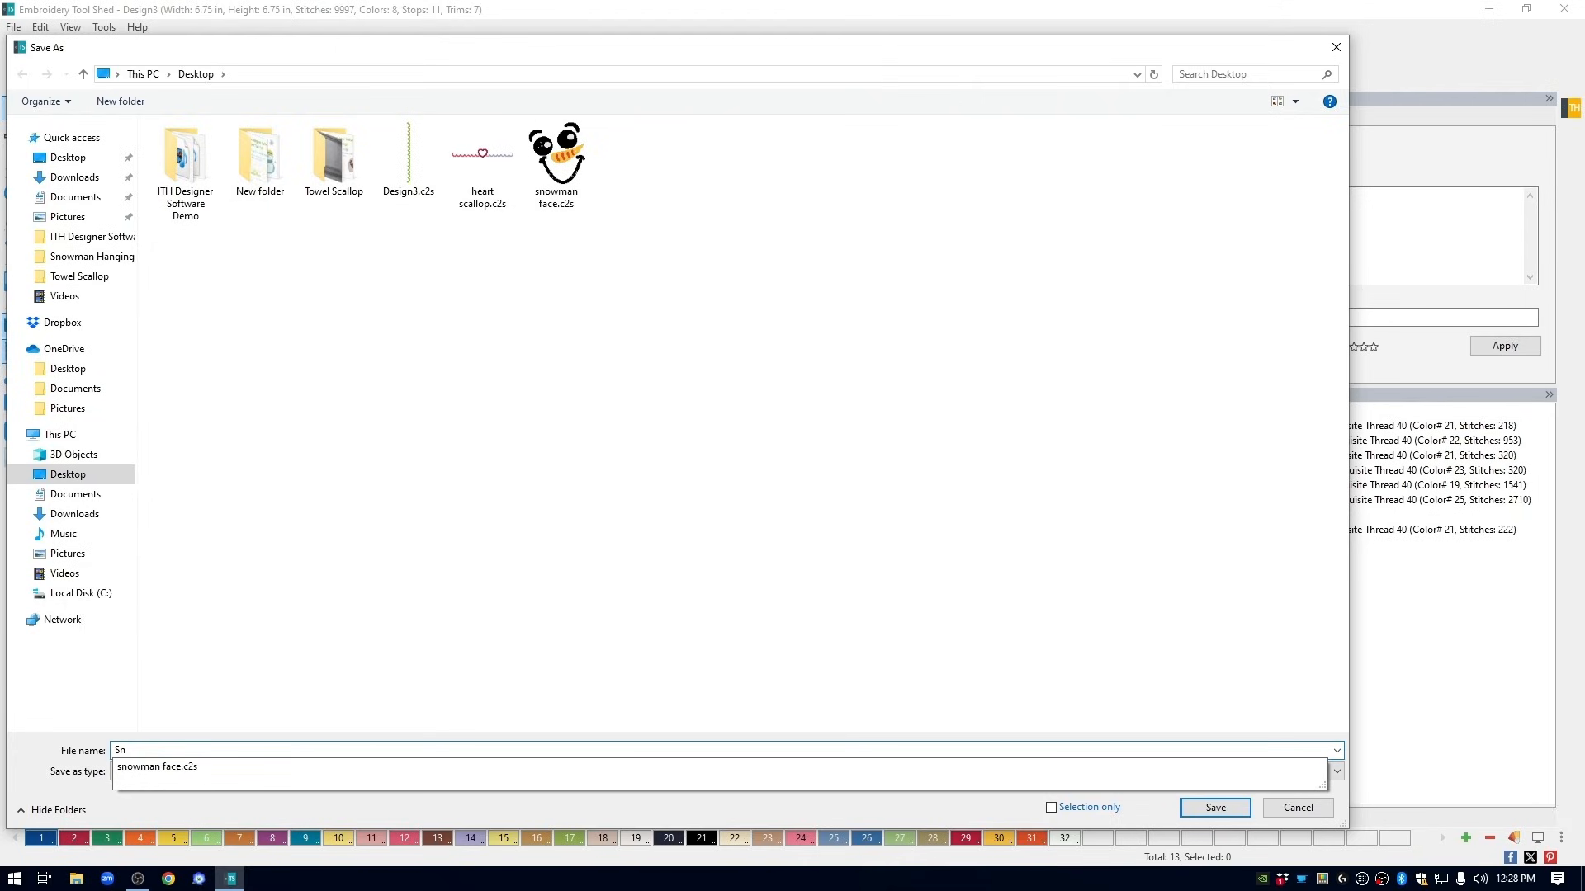
type("owman mat 7x7")
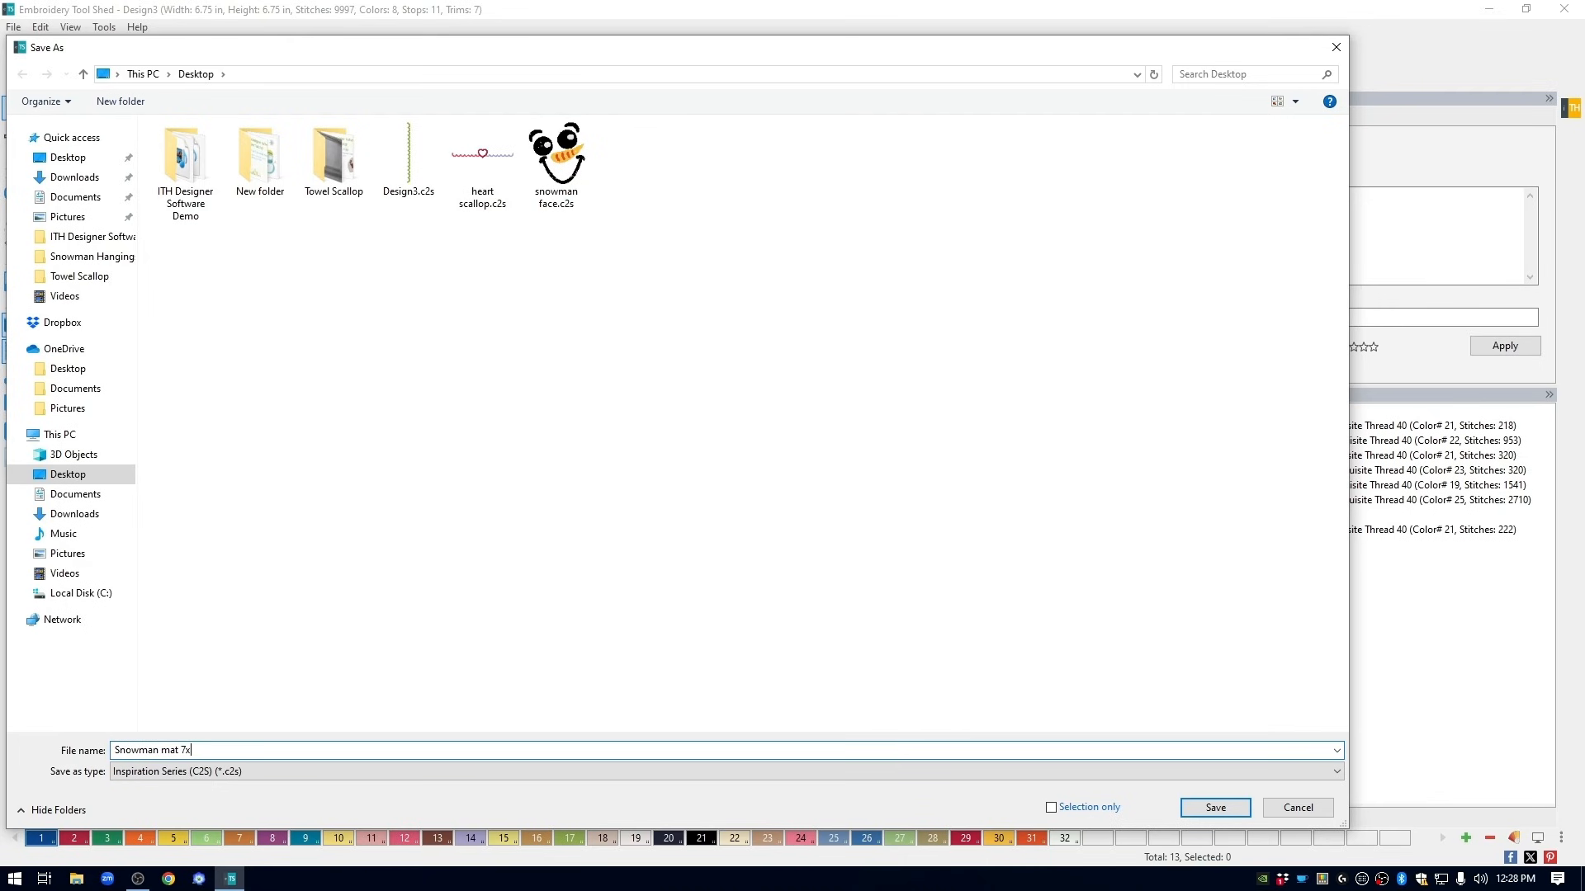
left_click(1237, 809)
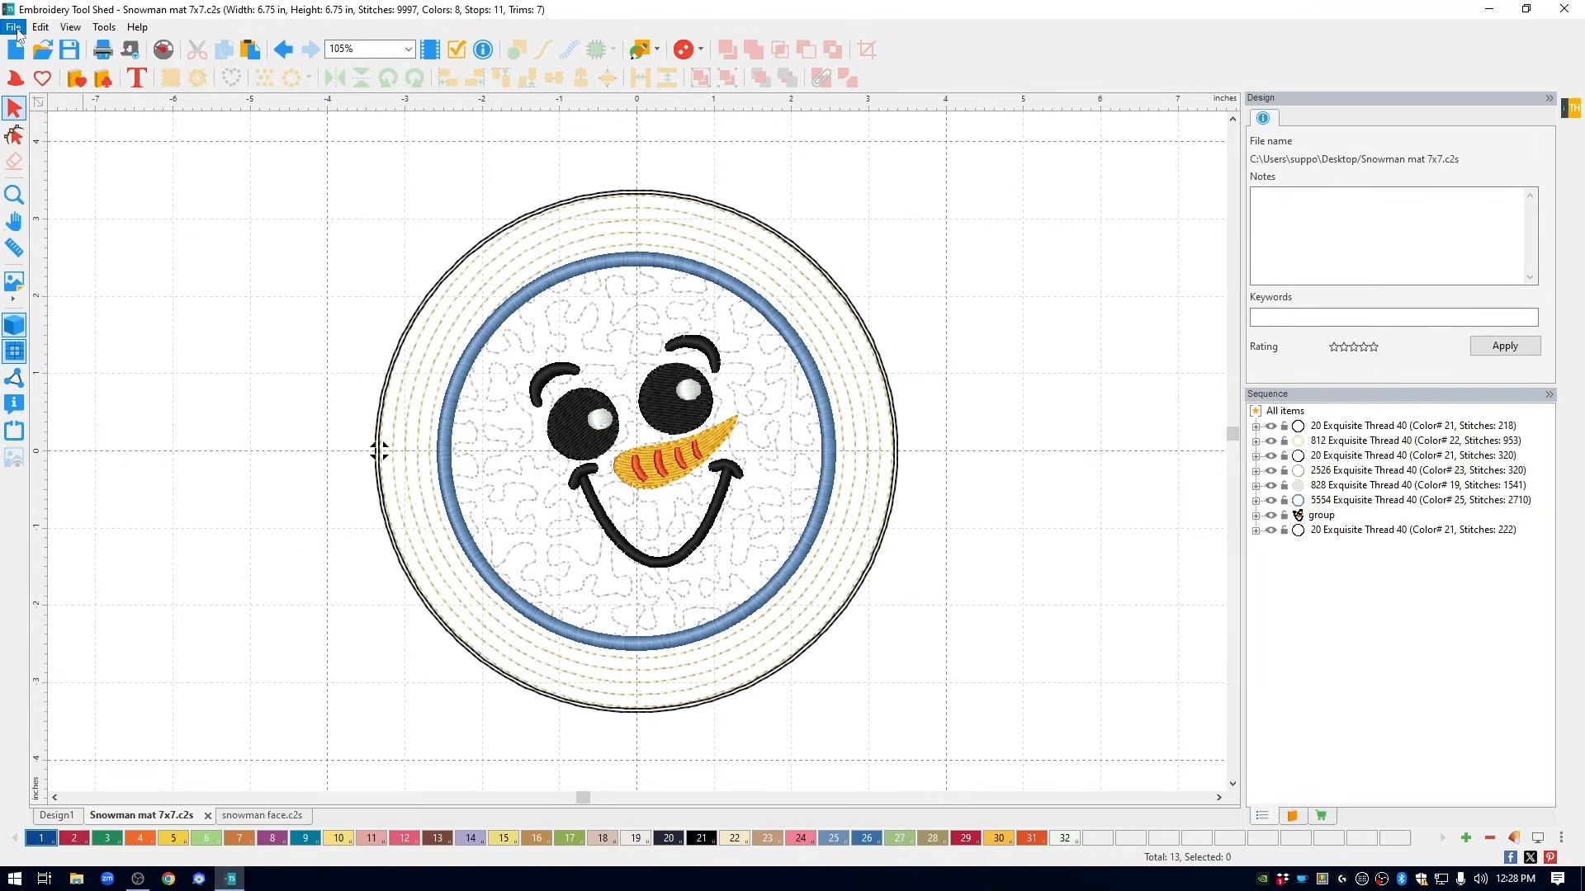
- Save a copy of the snowman mat to the Desktop in the Baby Lock/Brother/Bernina PES v9 format
left_click(16, 27)
left_click(48, 235)
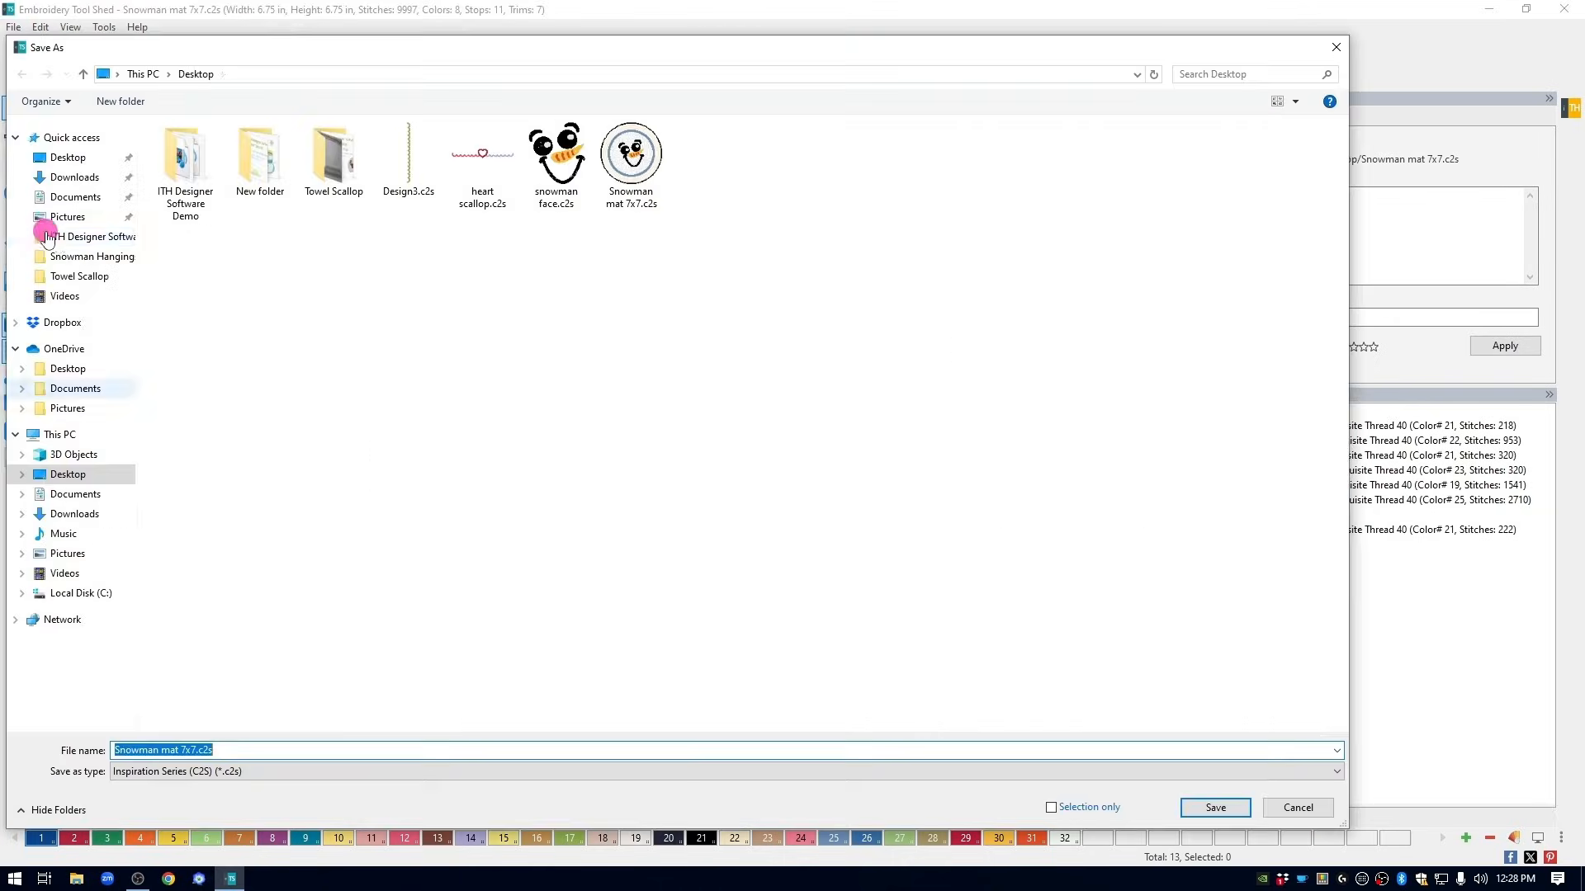
left_click(248, 772)
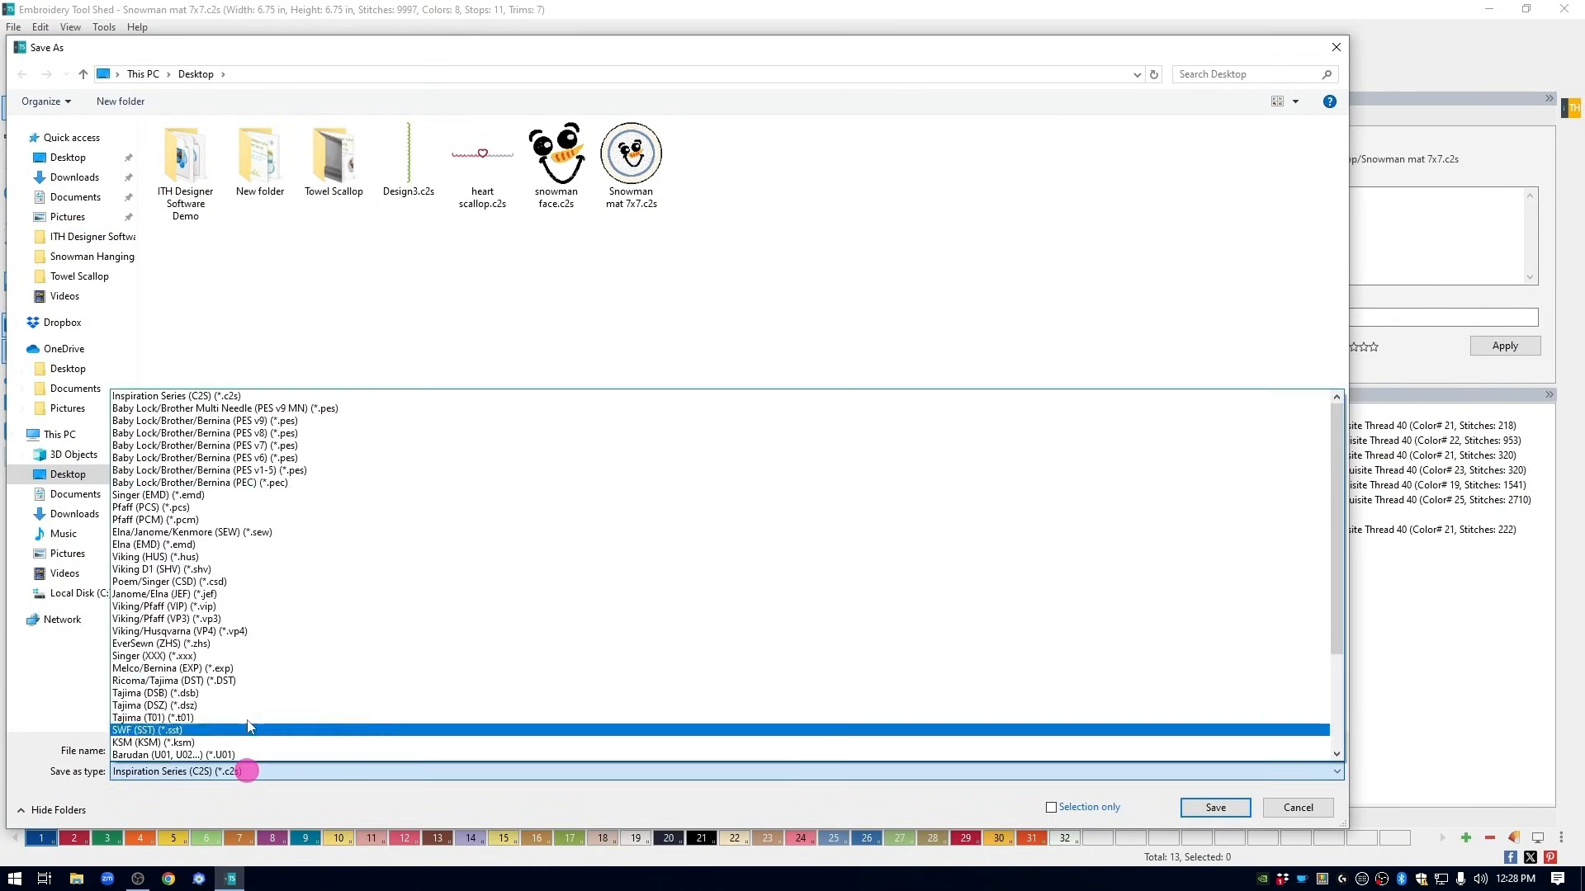
left_click(287, 420)
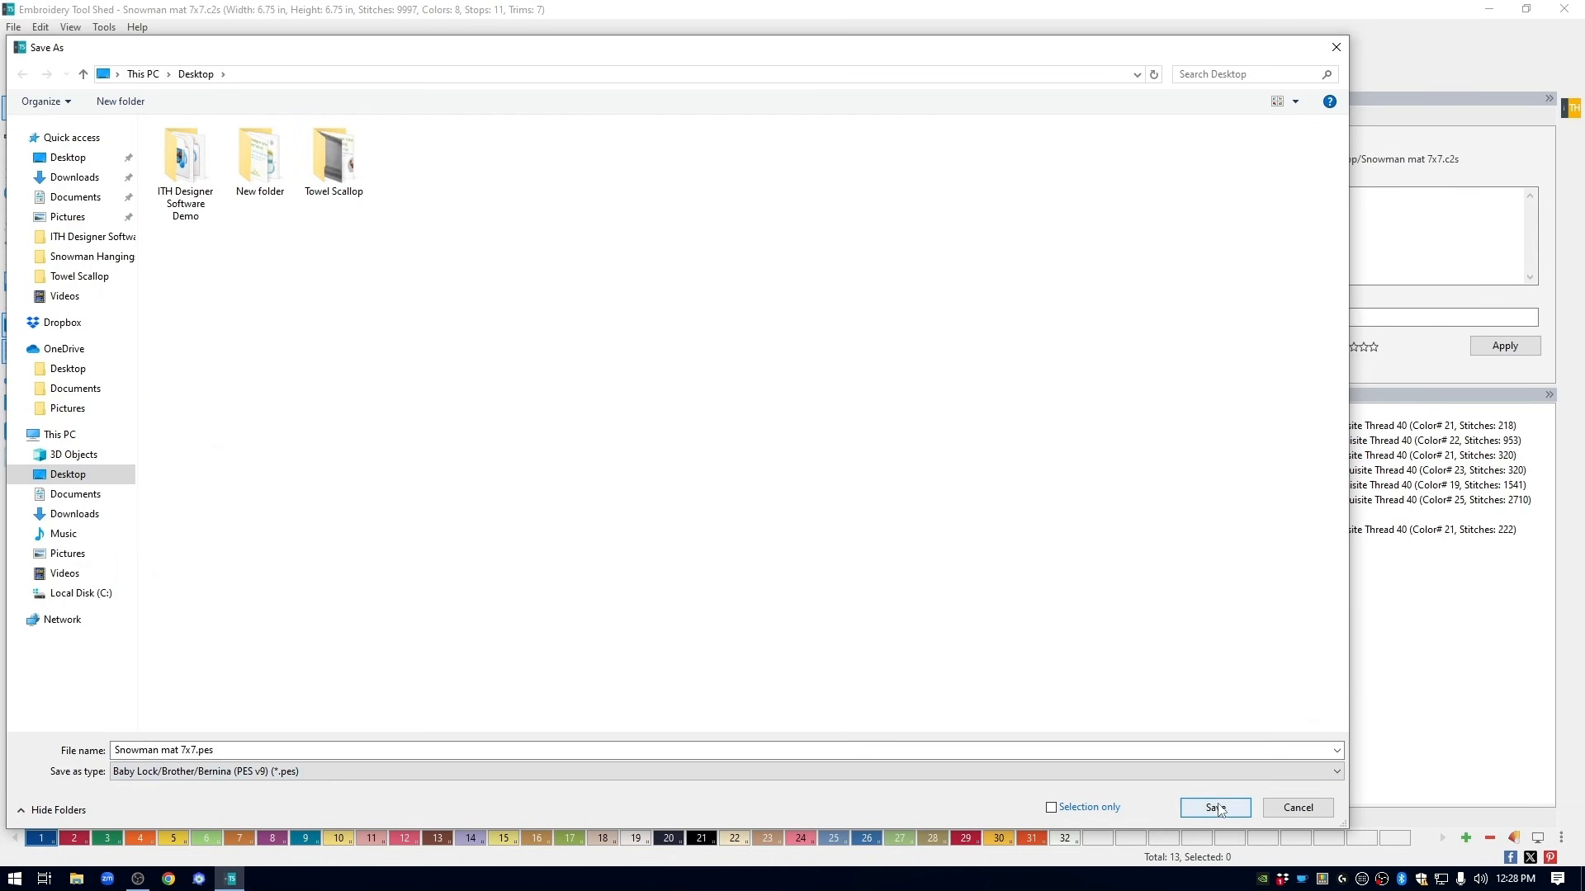
left_click(1215, 807)
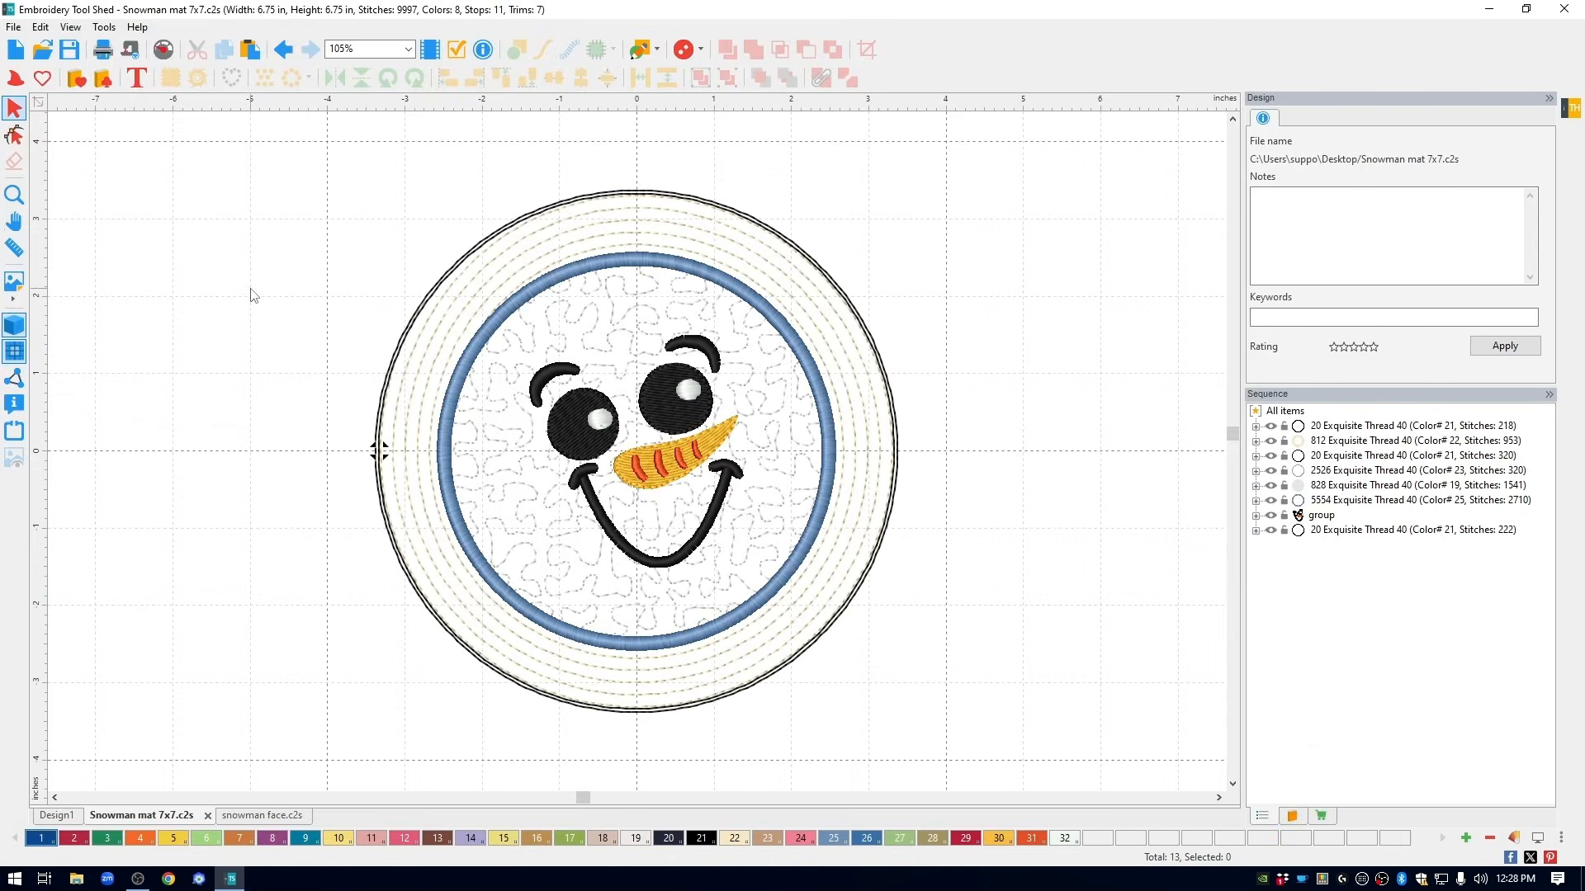